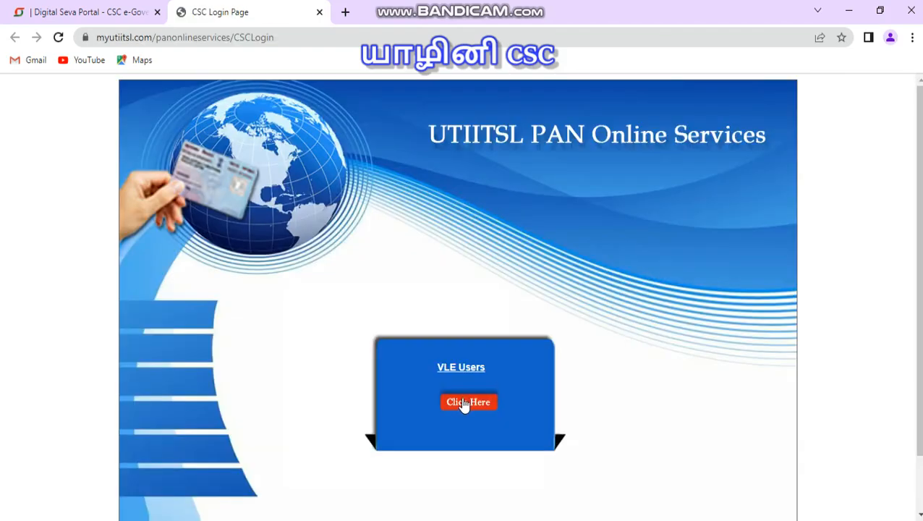
Step: Log in as a VLE user and open the Application for New PAN 49A form
left_click(465, 403)
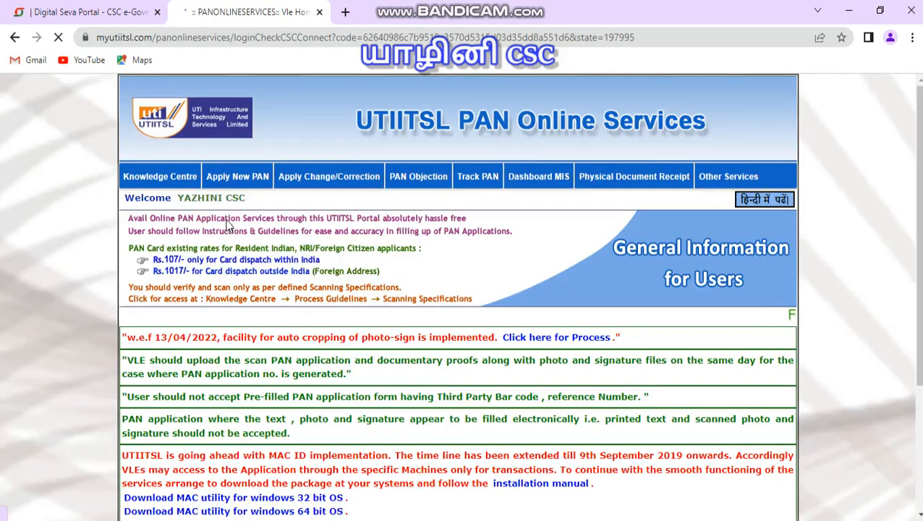
mouse_move(237, 181)
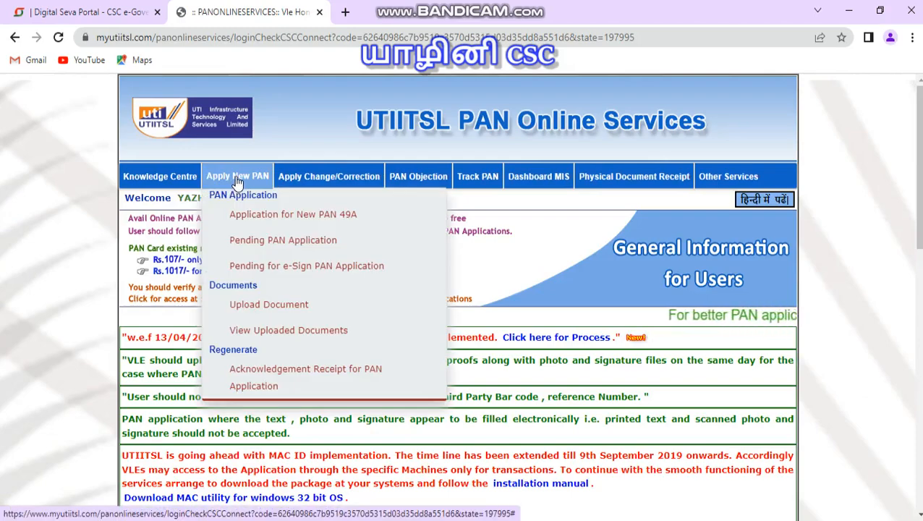
left_click(273, 217)
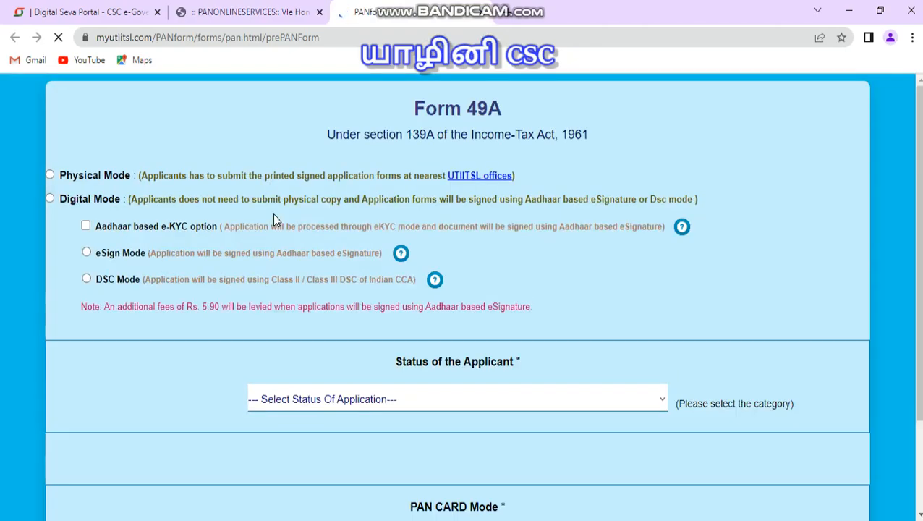
Step: Choose Physical Mode and set the status of the applicant to Individual
left_click(51, 177)
left_click(760, 458)
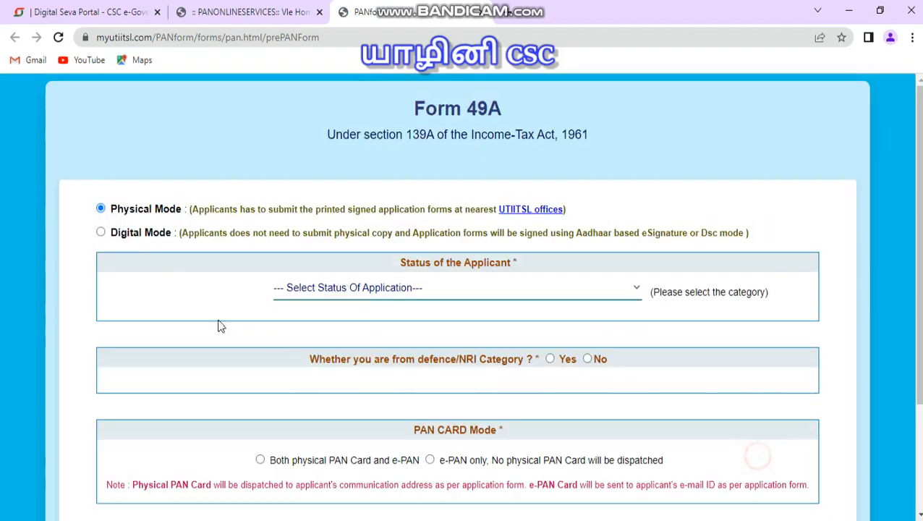
scroll(254, 215, "down", 2)
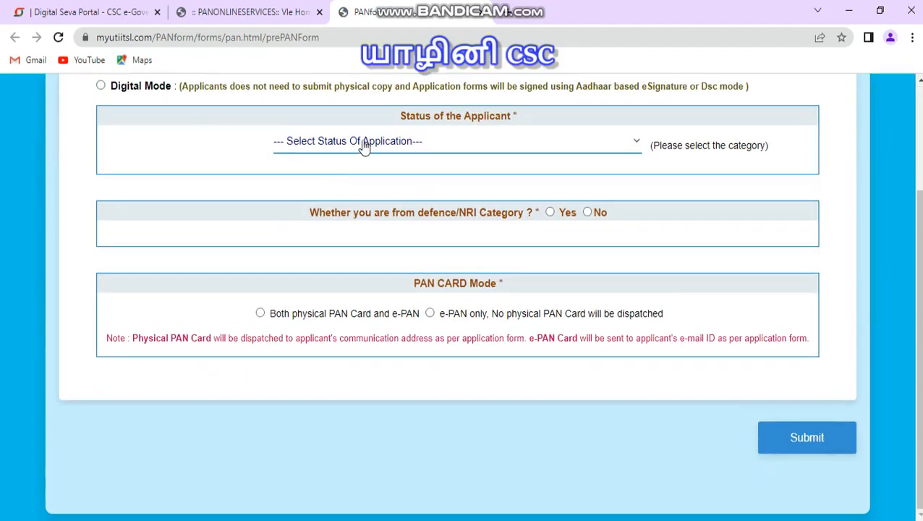
left_click(364, 142)
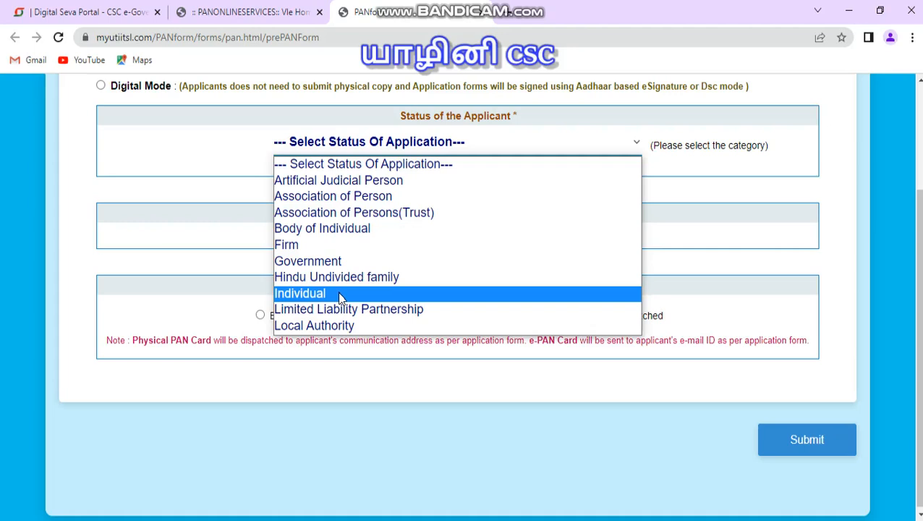
left_click(338, 293)
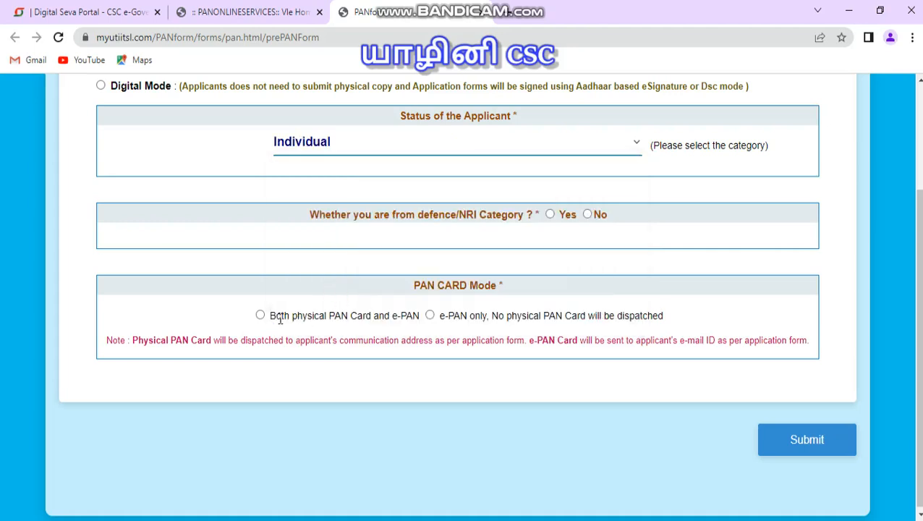
Step: Answer No to the defence/NRI question, choose both physical PAN Card and e-PAN, and submit
left_click(588, 217)
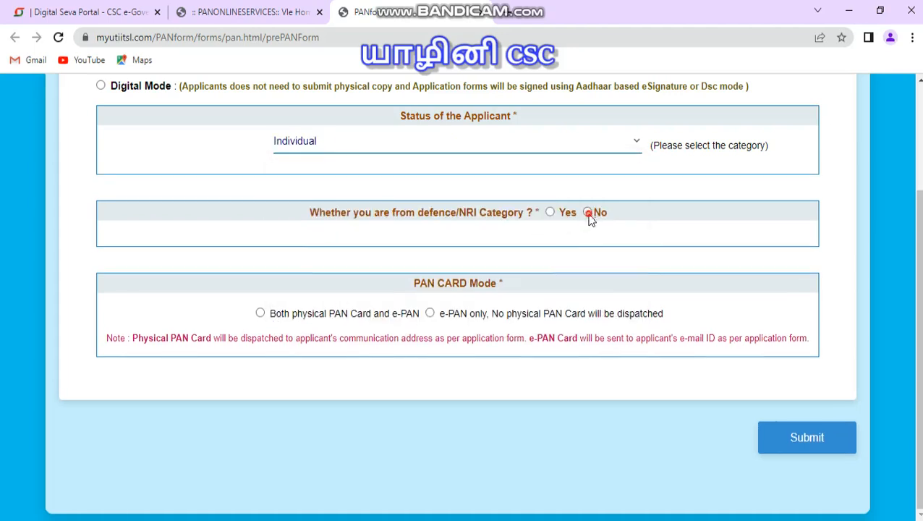
left_click(261, 314)
left_click(801, 440)
left_click(326, 520)
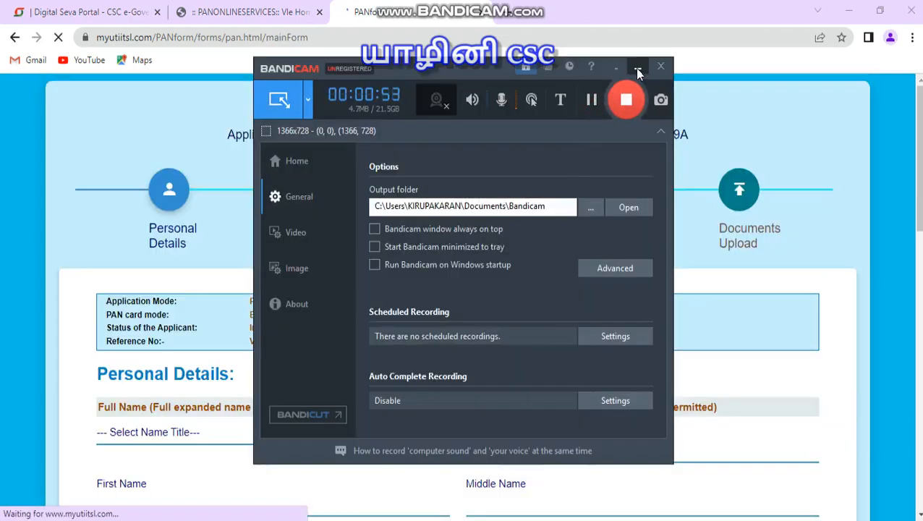
left_click(637, 66)
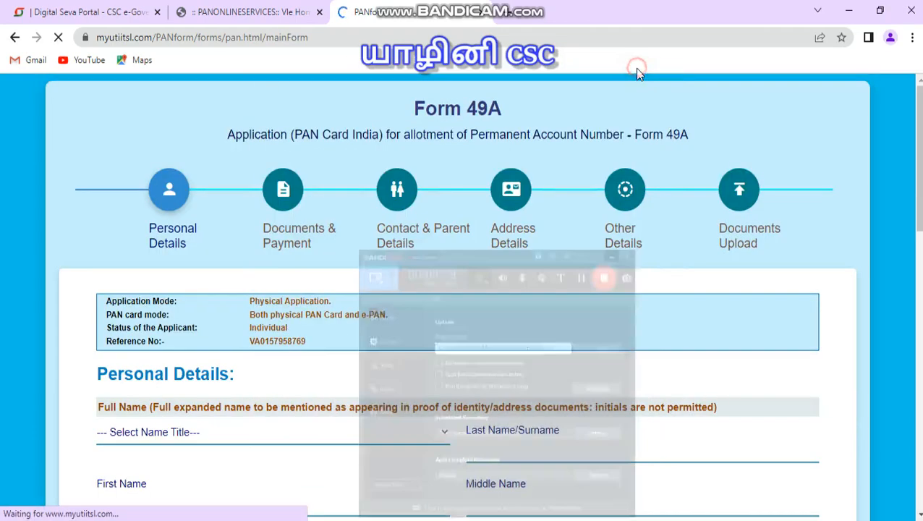
scroll(506, 303, "down", 3)
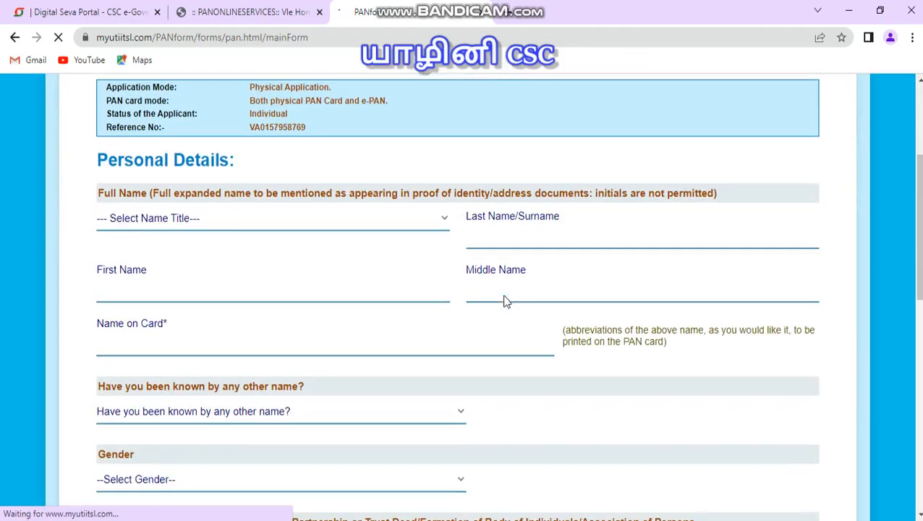
Step: Set the name title to SMT and acknowledge the reference number notice
left_click(186, 223)
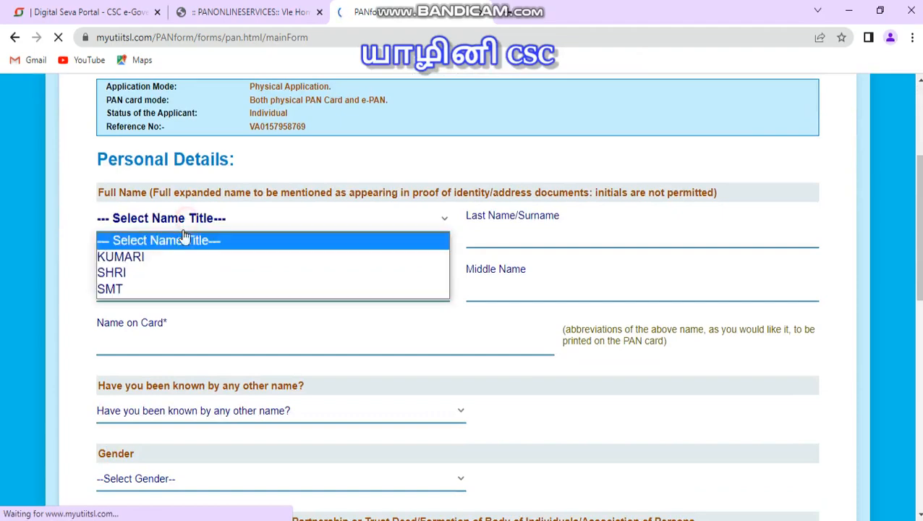
left_click(141, 289)
left_click(189, 288)
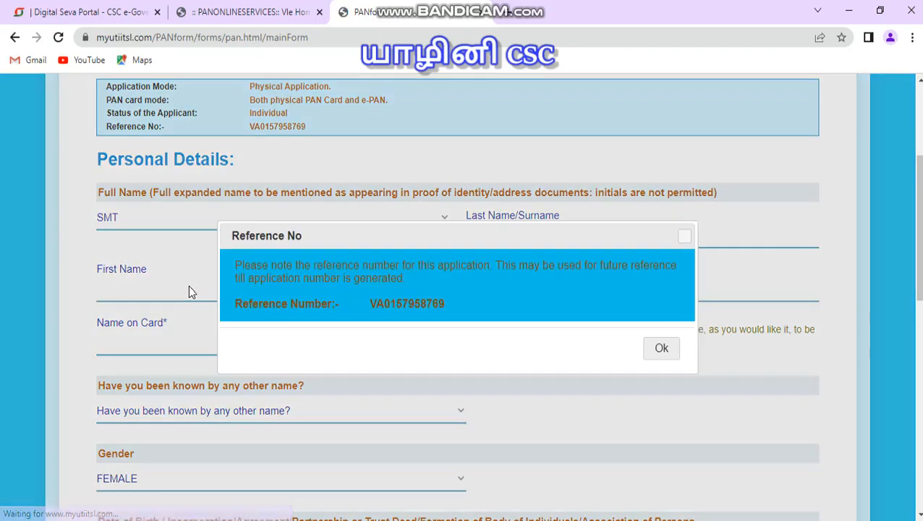
left_click(663, 349)
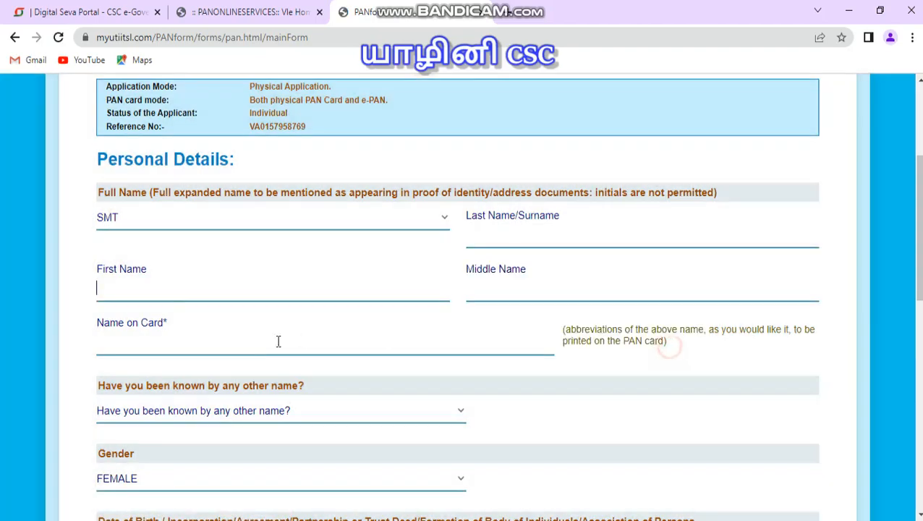
Step: Enter the applicant's first name and last name/surname
left_click(182, 292)
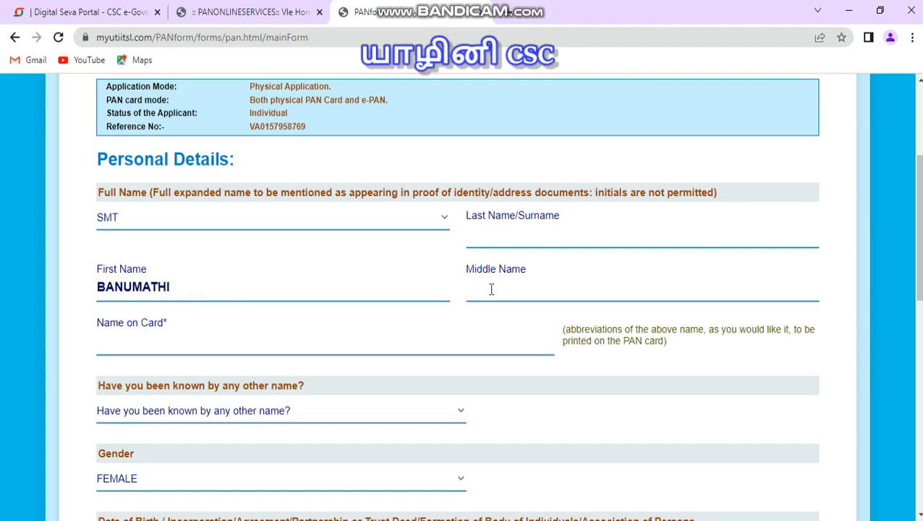
left_click(513, 234)
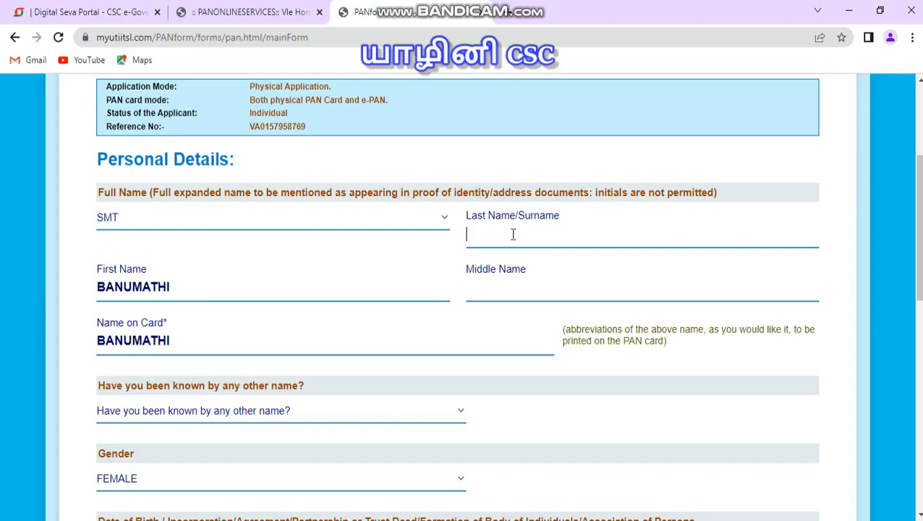
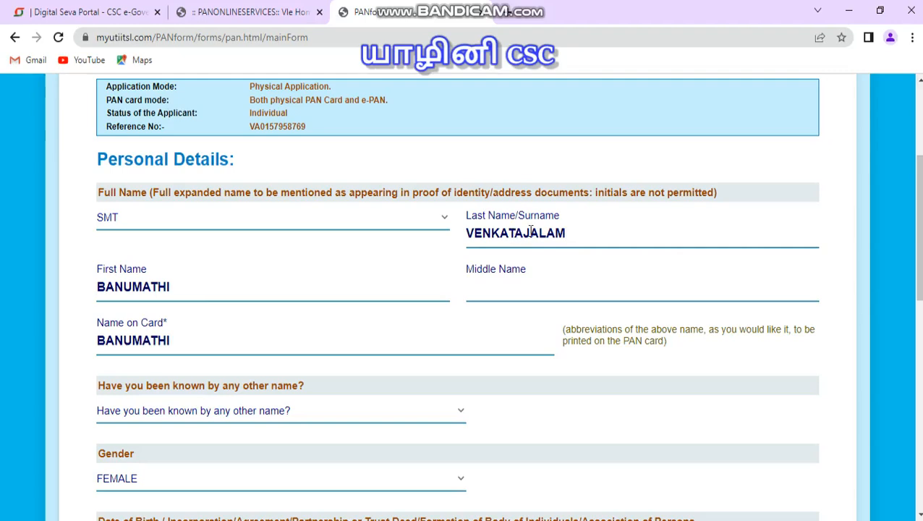
key("Tab")
scroll(311, 420, "down", 1)
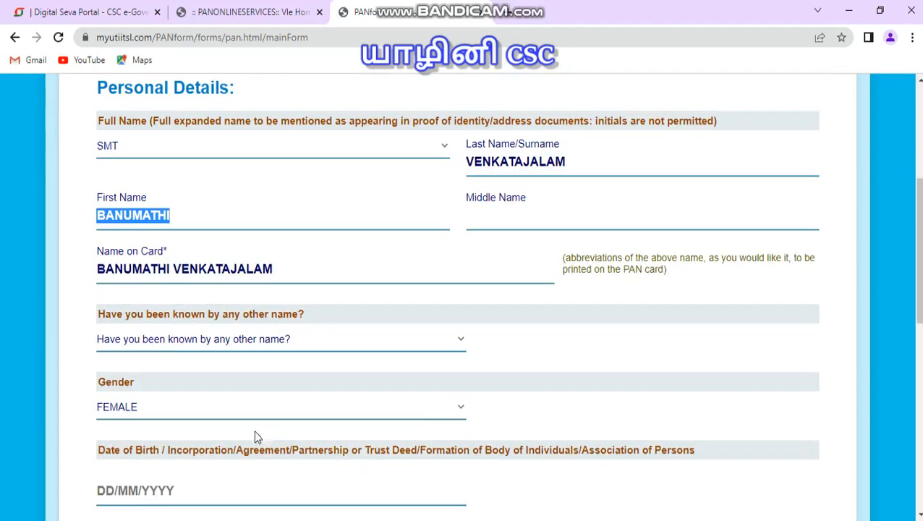
Step: Set 'Have you been known by any other name?' to NO
left_click(168, 343)
left_click(142, 376)
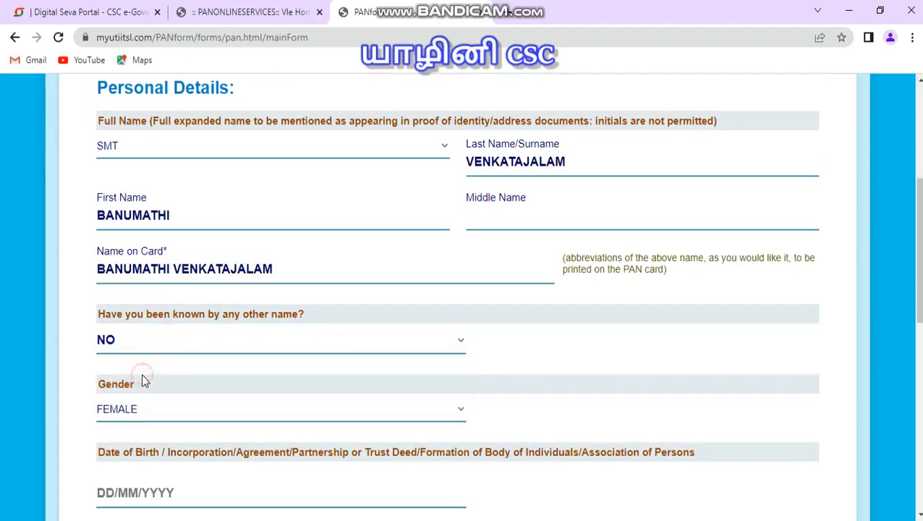
scroll(172, 360, "down", 2)
scroll(173, 361, "down", 1)
Step: Enter the applicant's date of birth and pick the matching day in the calendar
left_click(154, 282)
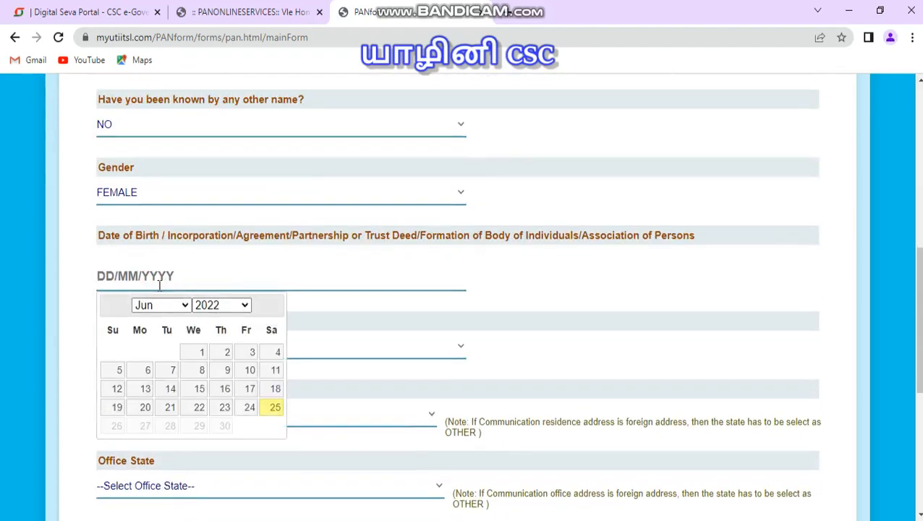
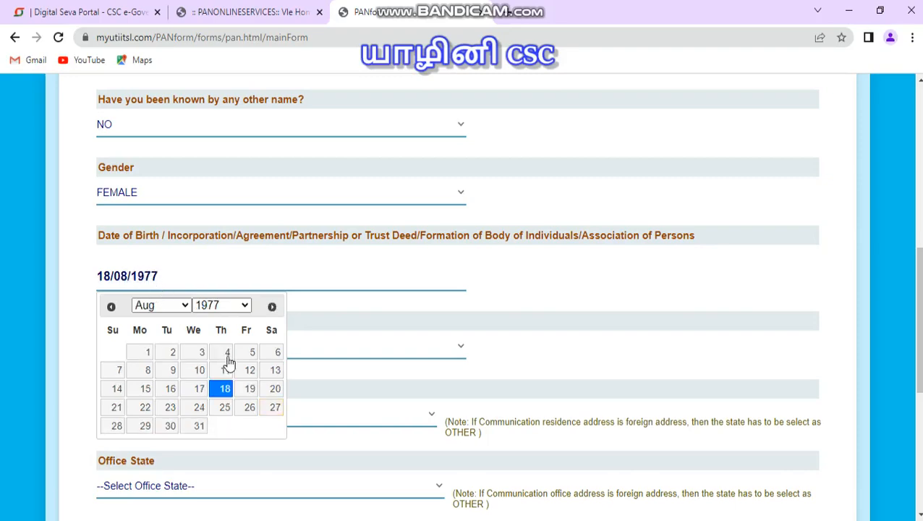
left_click(220, 395)
scroll(207, 311, "down", 3)
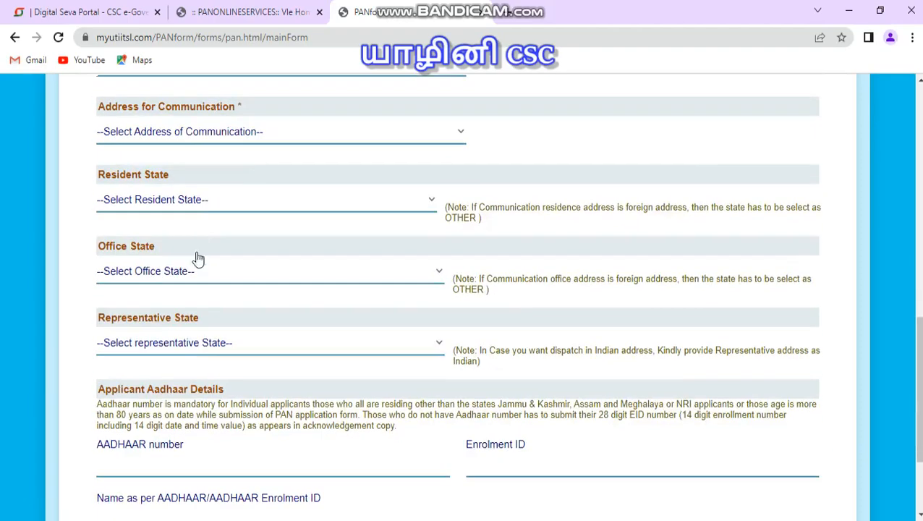
Step: Set the address for communication to RESIDENCE and the resident state to TAMIL NADU
left_click(194, 141)
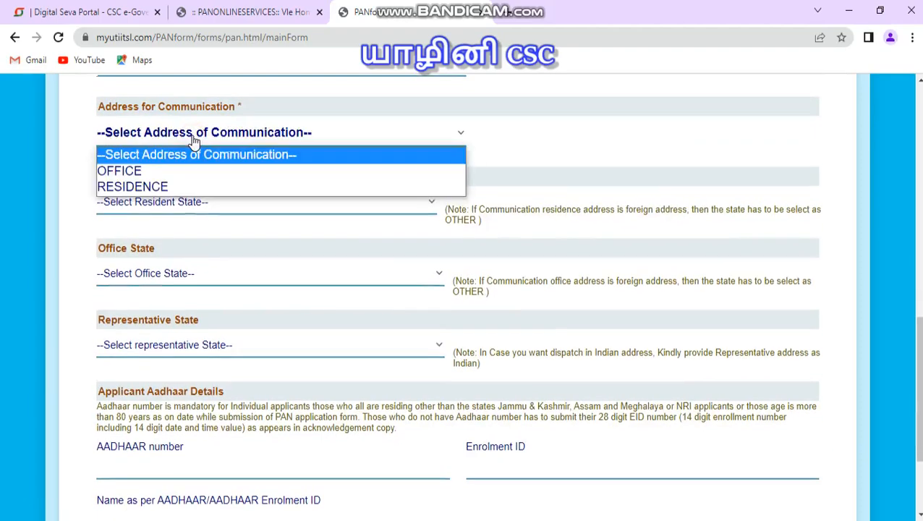
key("r")
key("Return")
key("Tab")
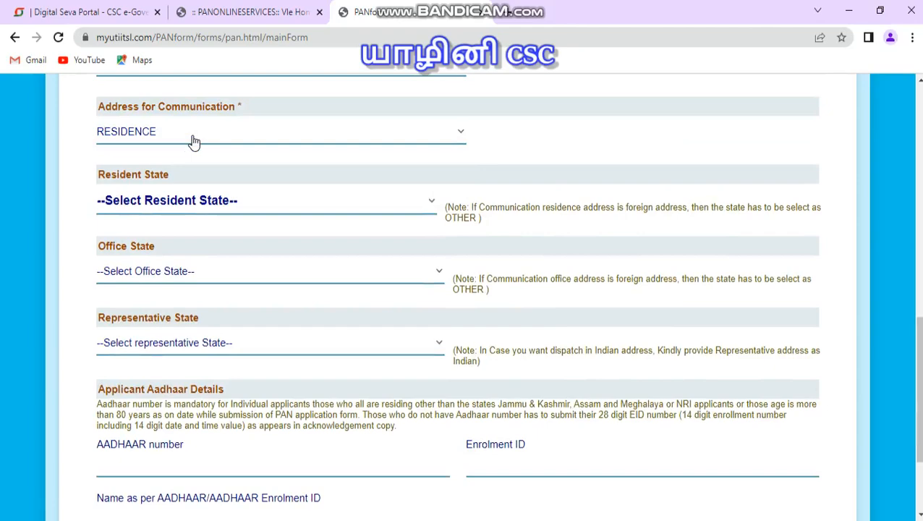
key("t")
scroll(181, 232, "down", 2)
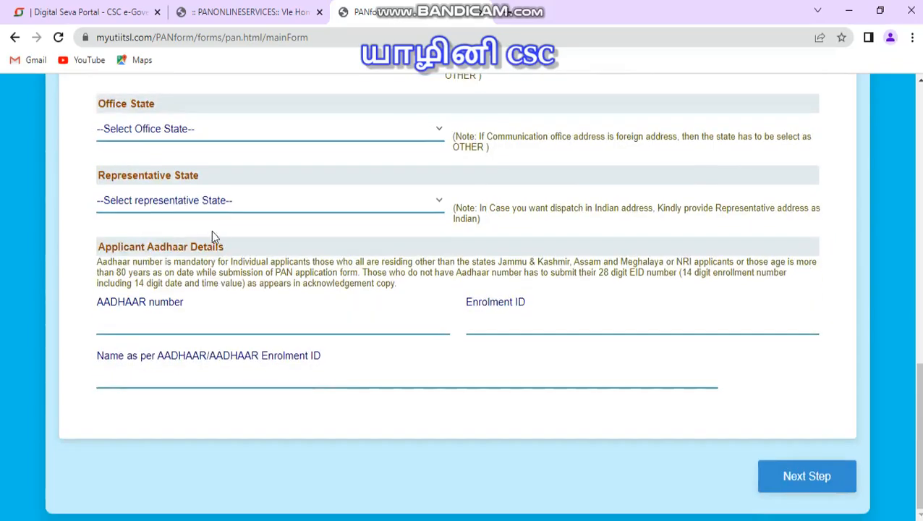
Step: Change the year in the applicant's date of birth
scroll(214, 233, "up", 4)
scroll(245, 290, "up", 2)
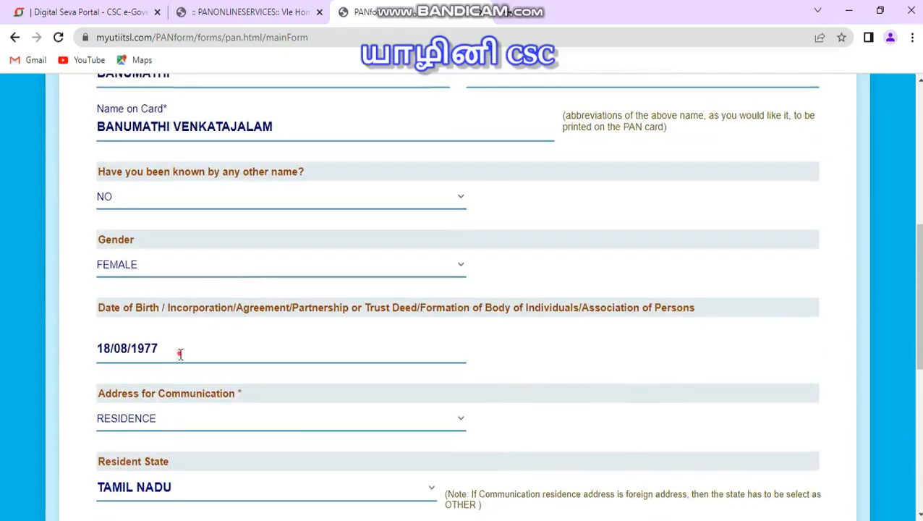
left_click(181, 354)
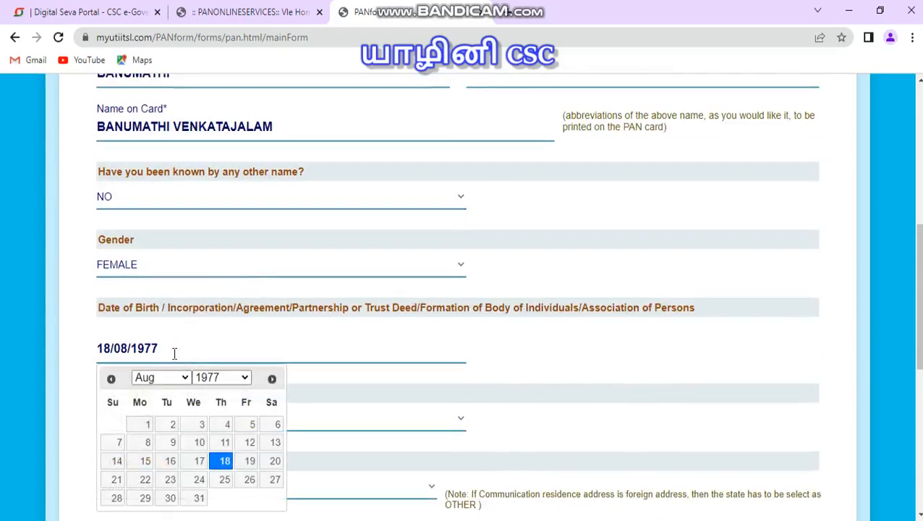
key("BackSpace")
key("BackSpace")
key("BackSpace")
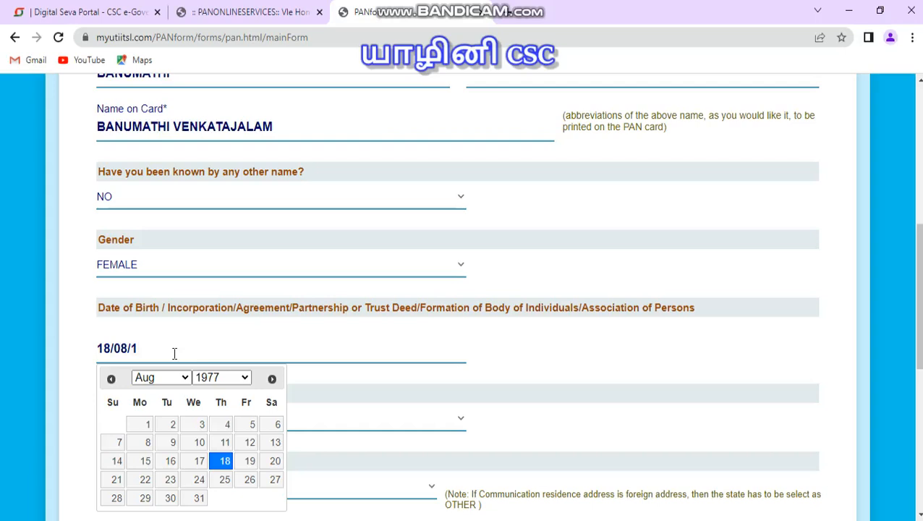
type("2007")
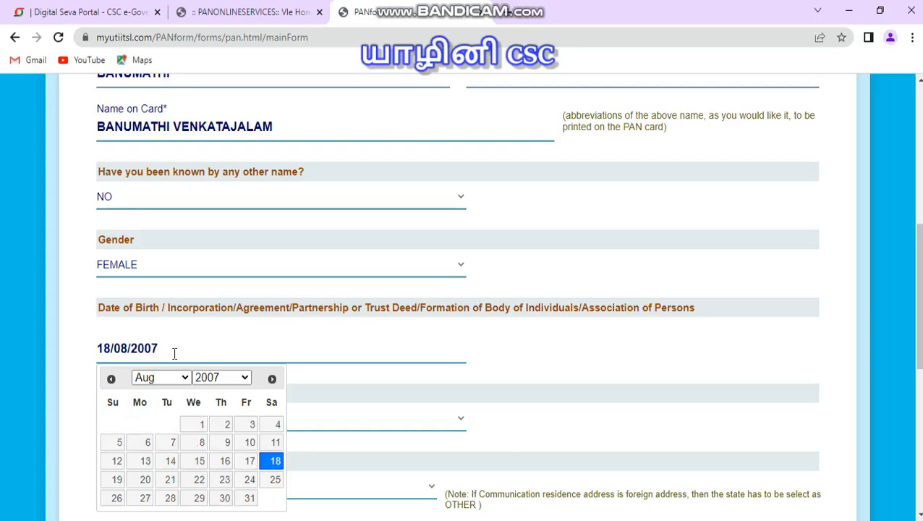
key("Tab")
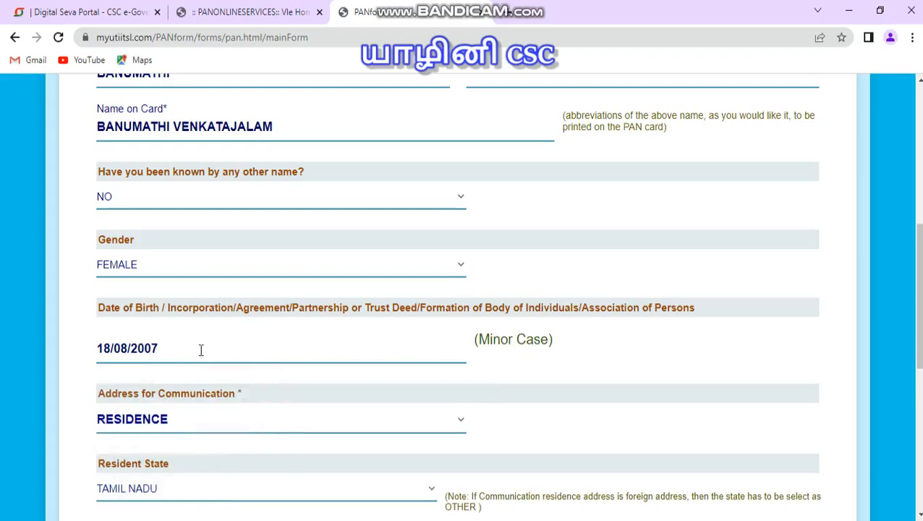
Step: Restore the original year in the applicant's date of birth and reselect the day in the calendar
left_click(169, 348)
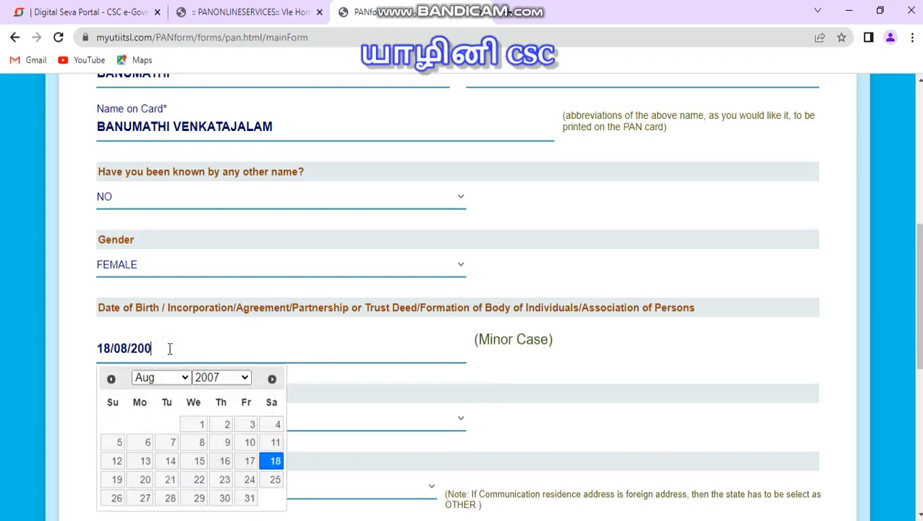
key("BackSpace")
key("BackSpace")
type("1977")
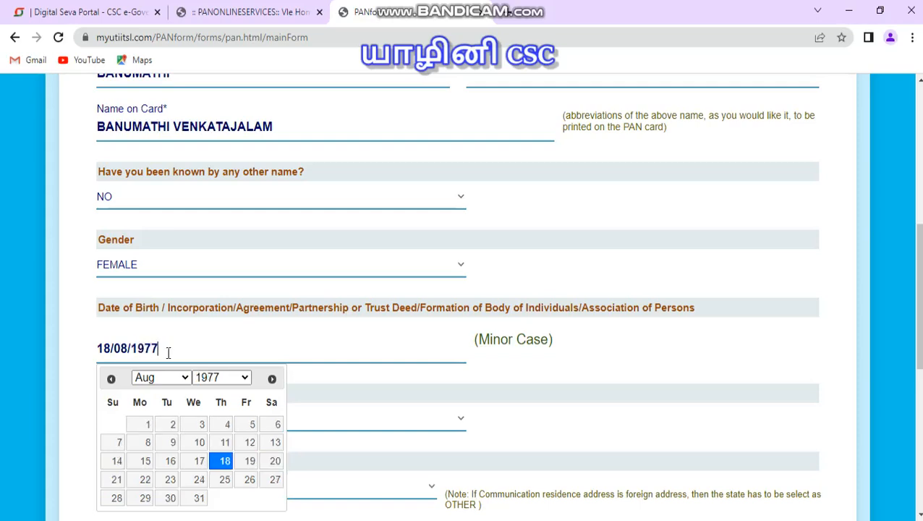
left_click(224, 463)
scroll(229, 418, "down", 2)
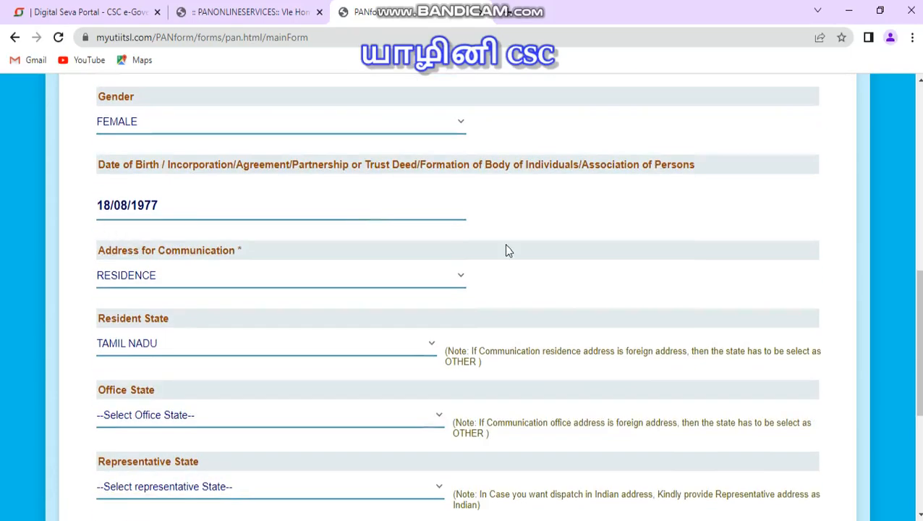
scroll(506, 225, "down", 2)
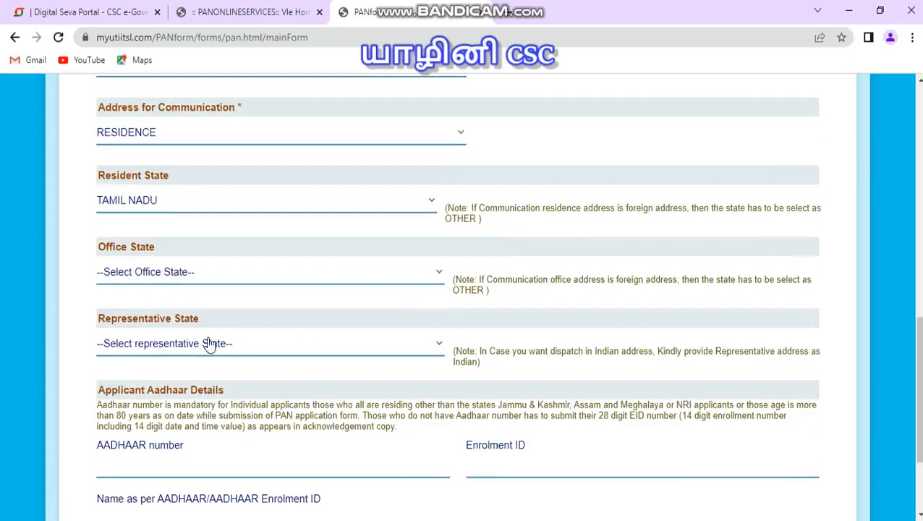
scroll(188, 354, "down", 1)
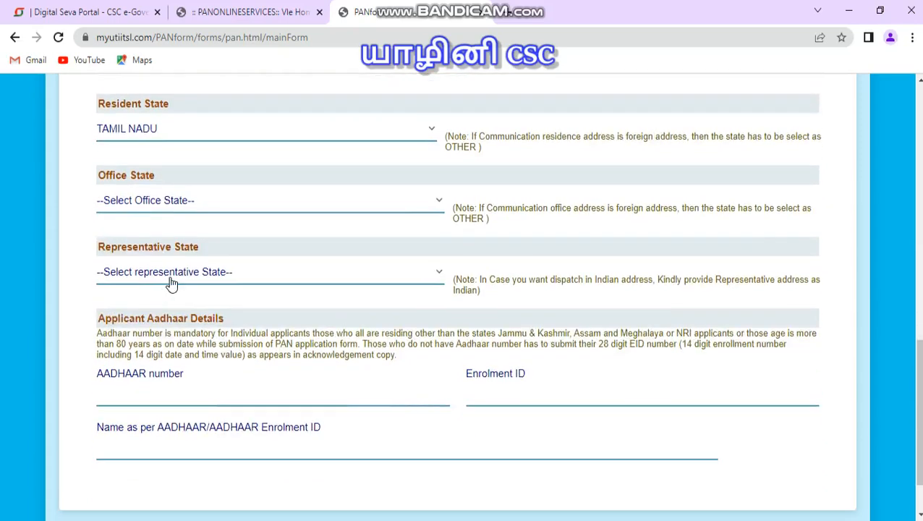
Step: Enter the applicant's Aadhaar number in the Aadhaar details section, leaving the representative state unselected
left_click(171, 282)
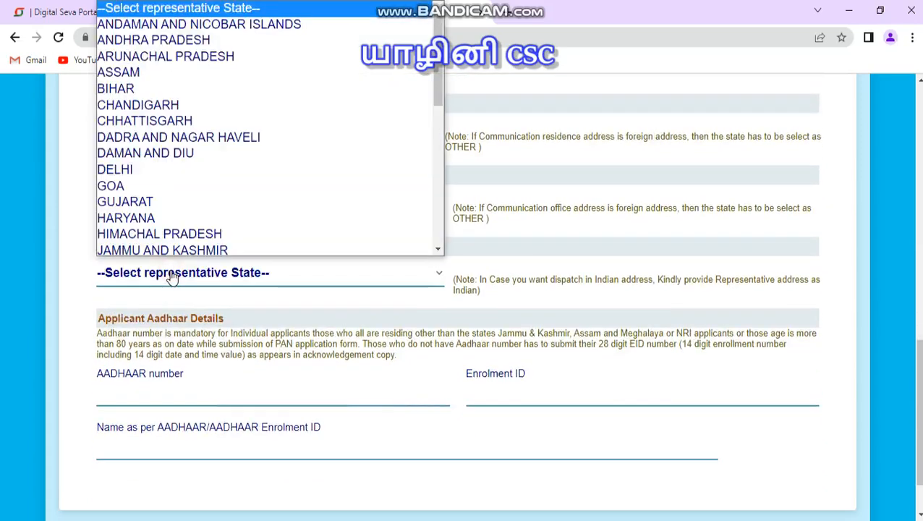
left_click(172, 279)
left_click(180, 397)
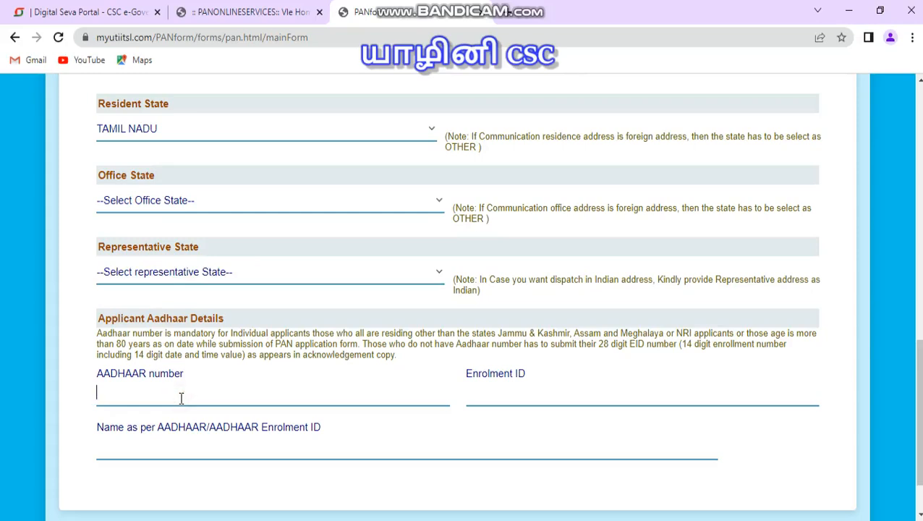
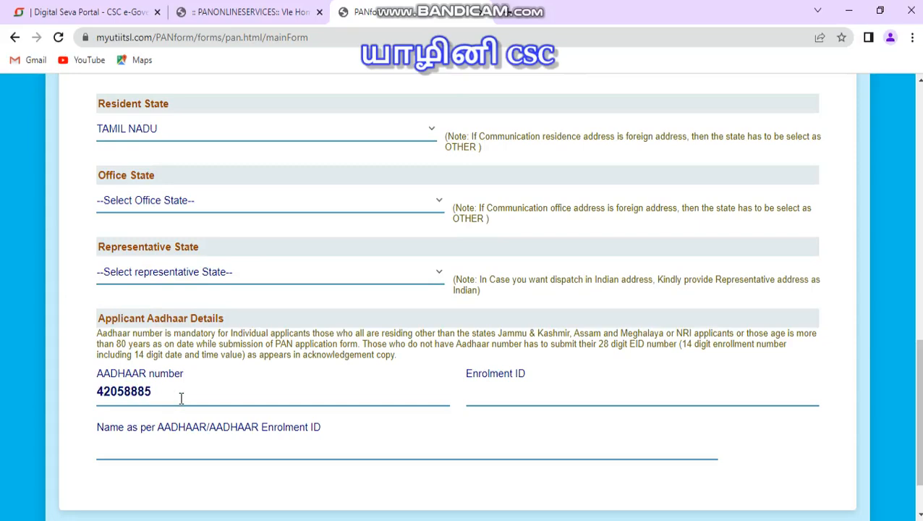
Step: Re-enter the applicant's Aadhaar number in the confirmation dialog and confirm it
left_click(464, 416)
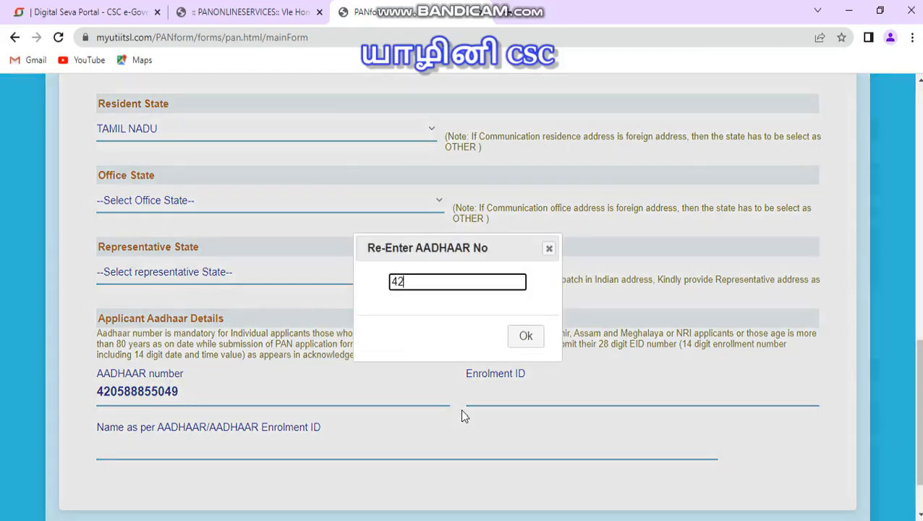
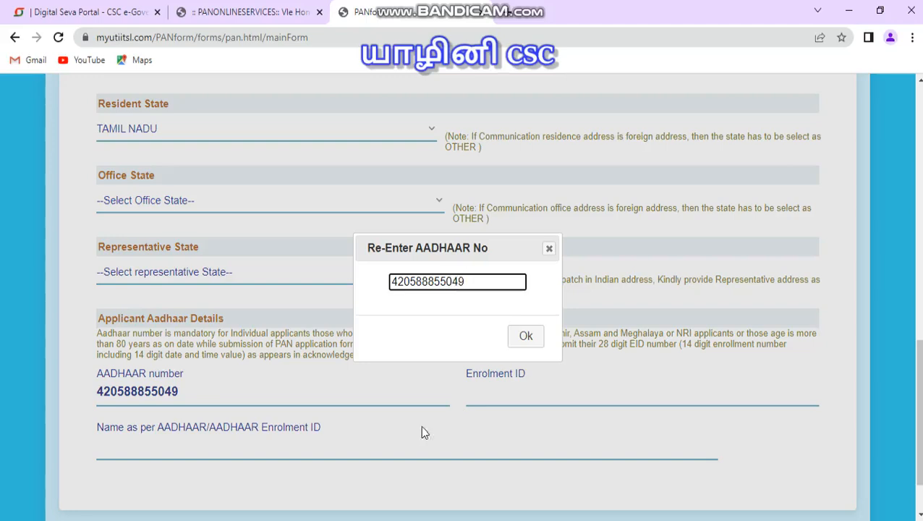
left_click(524, 340)
Step: Enter the applicant's full name as per Aadhaar
left_click(193, 445)
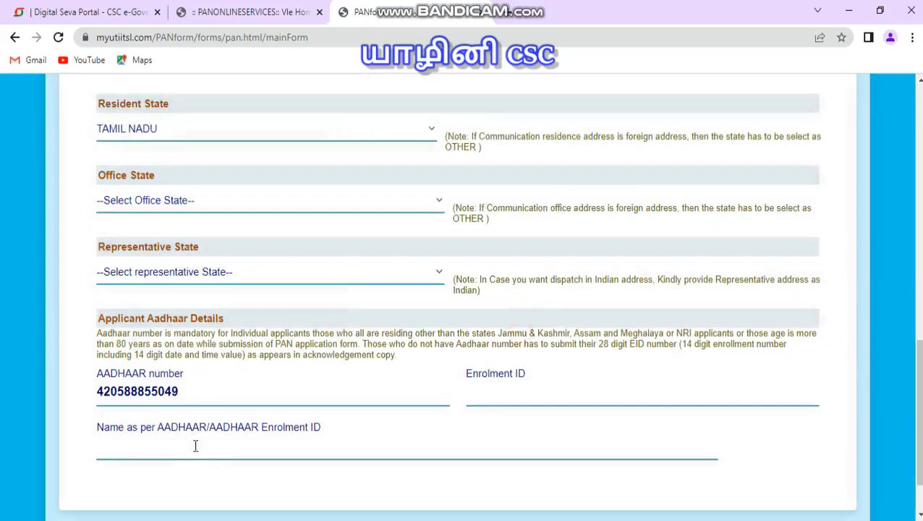
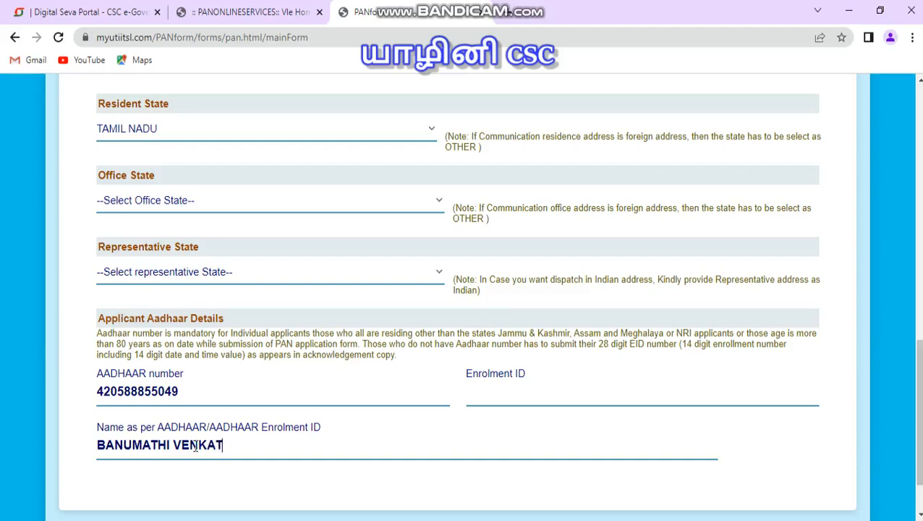
Step: Proceed to document details and set identity, address and DOB proofs all to AADHAAR Card issued by UIDAI (In Copy)
scroll(217, 440, "down", 1)
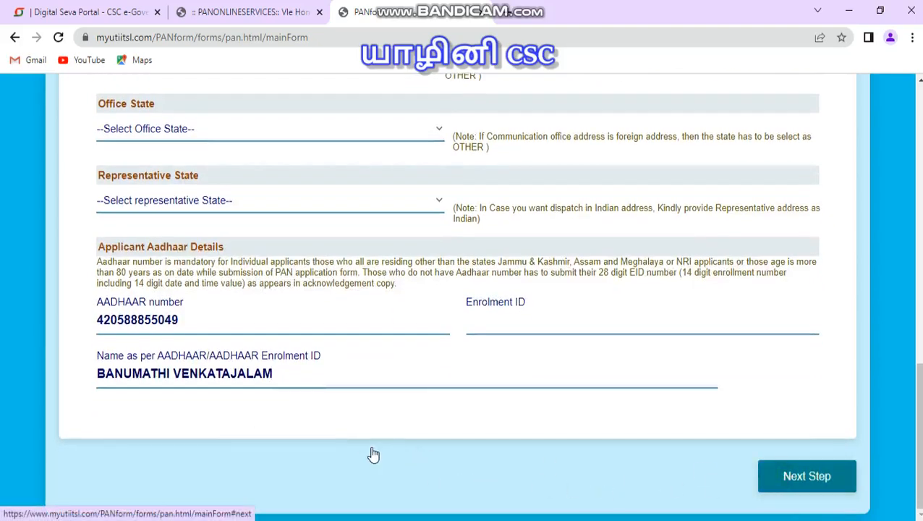
scroll(218, 372, "down", 3)
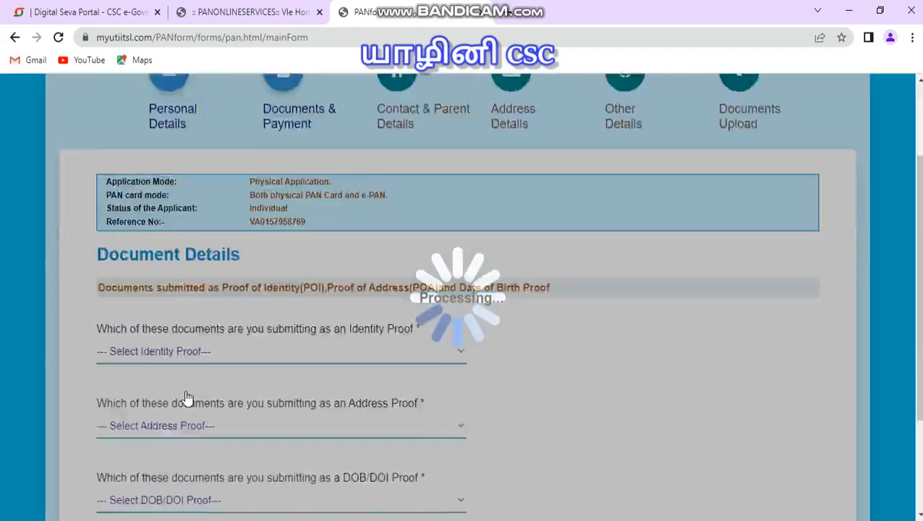
left_click(171, 260)
key("Down")
key("Return")
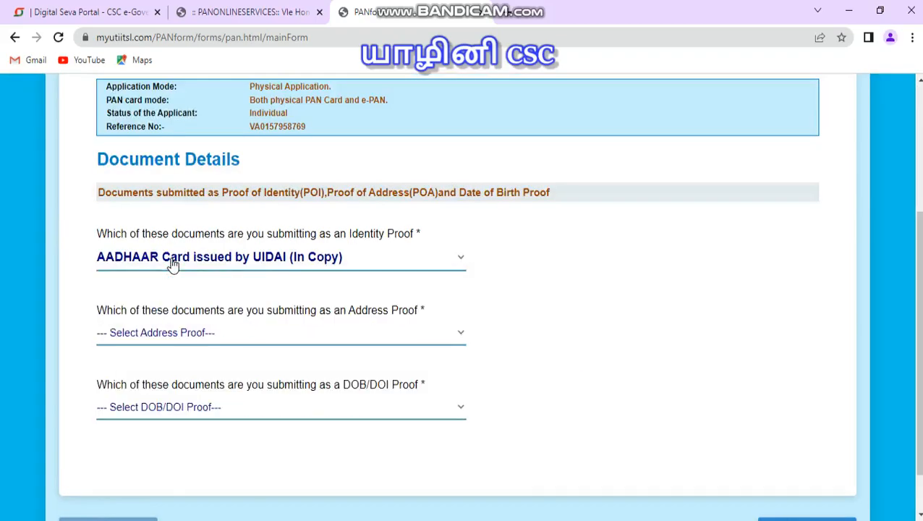
key("a")
key("Tab")
key("a")
key("Tab")
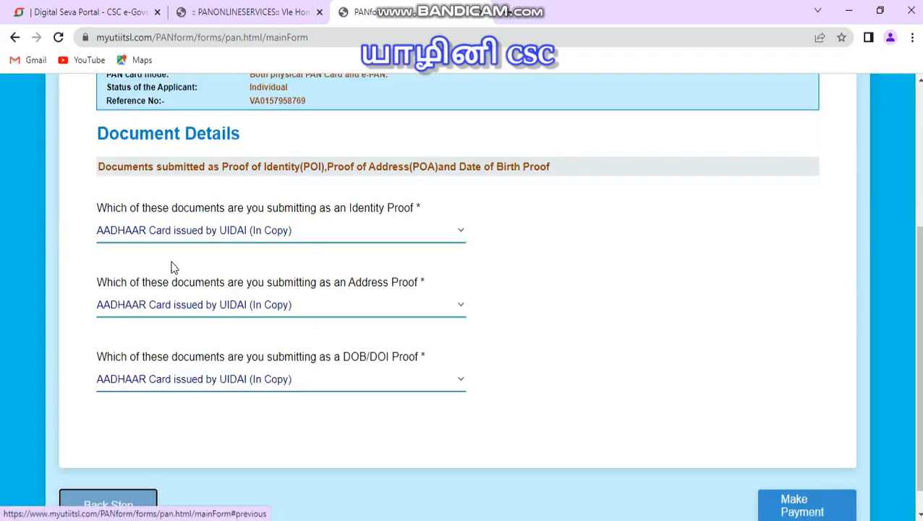
Step: Proceed to payment and validate the wallet payment with the CSC wallet password
left_click(817, 508)
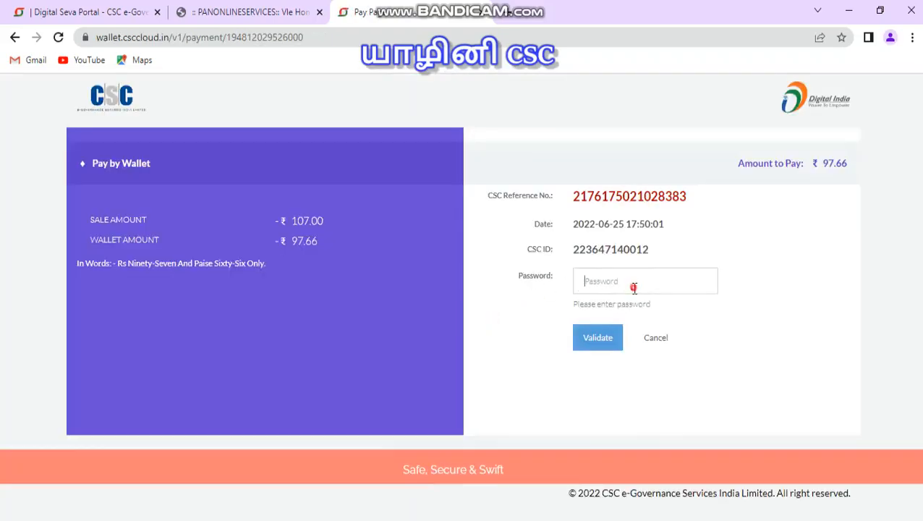
left_click(634, 288)
type("*")
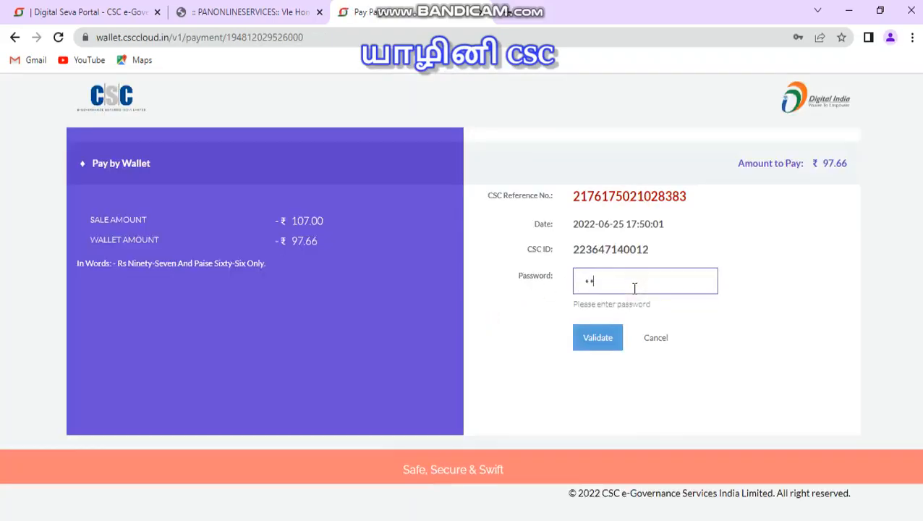
type("**********")
left_click(605, 341)
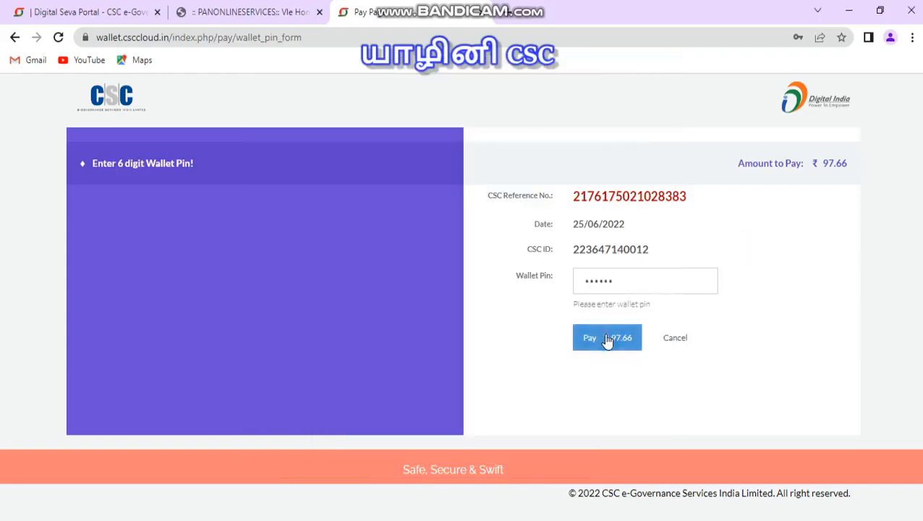
Step: Acknowledge the Aadhaar authentication notice, then check the Aadhaar's PAN linkage and close the result
left_click(608, 339)
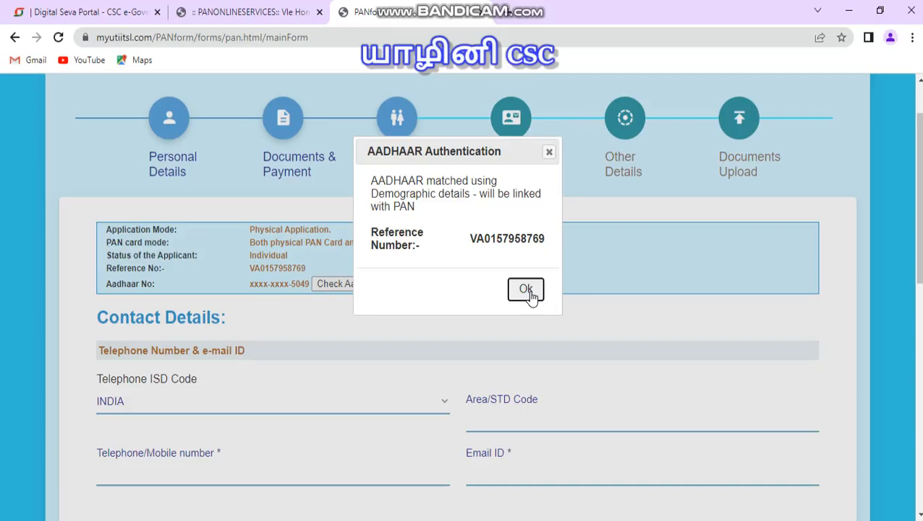
left_click(526, 289)
scroll(454, 301, "down", 1)
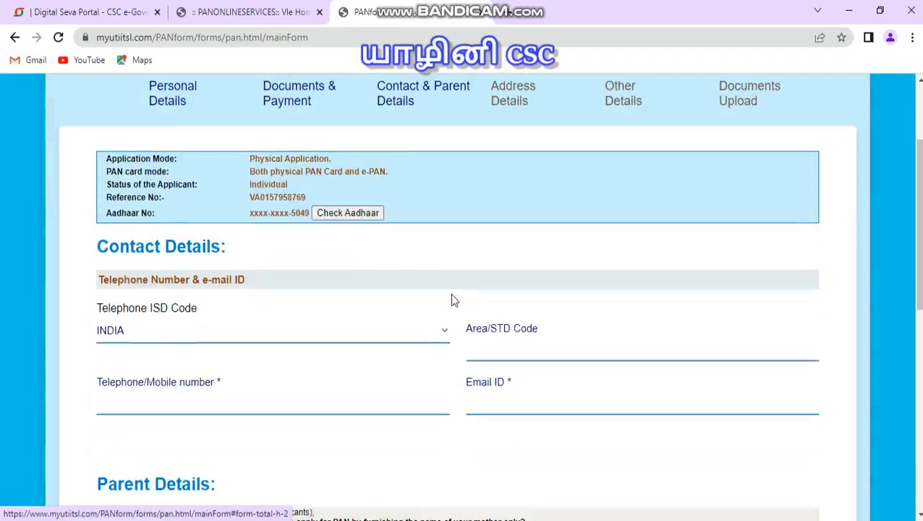
left_click(349, 213)
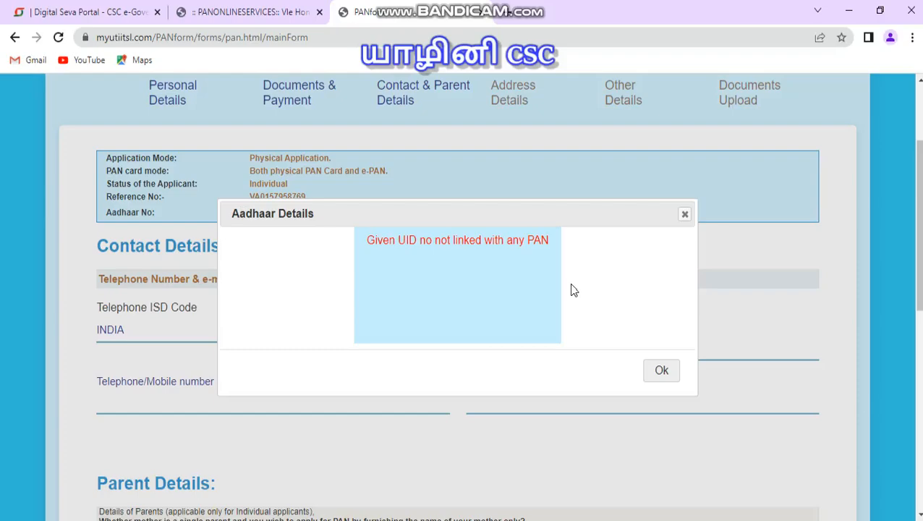
left_click(660, 372)
Step: Enter the applicant's telephone/mobile number in the contact details
scroll(208, 262, "down", 2)
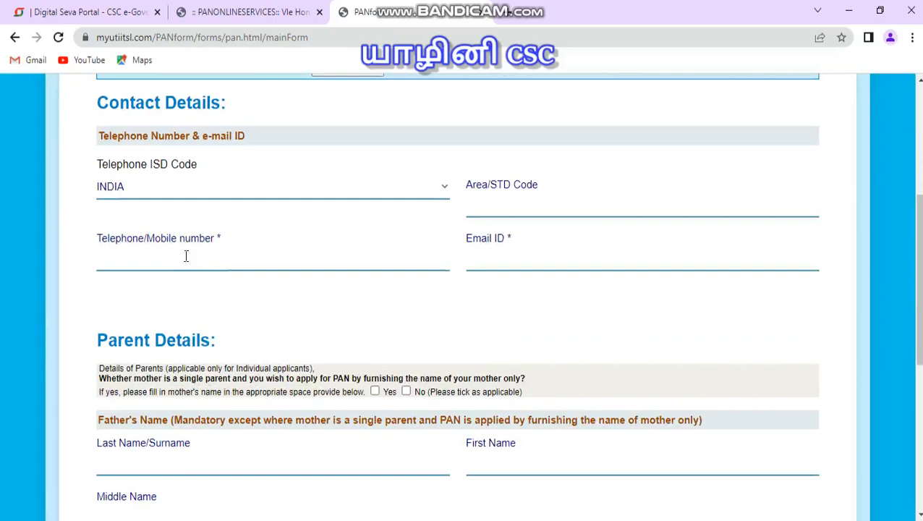
left_click(186, 256)
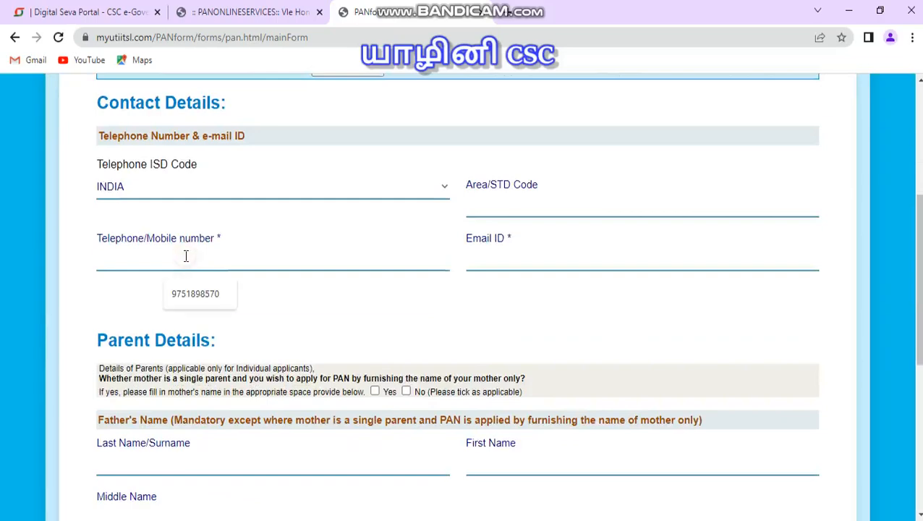
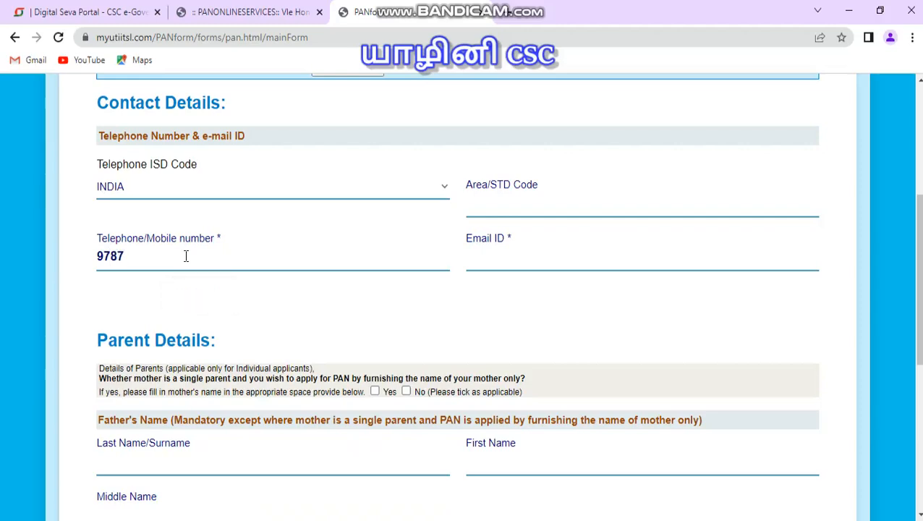
Step: Fill in the applicant's e-mail ID
left_click(515, 262)
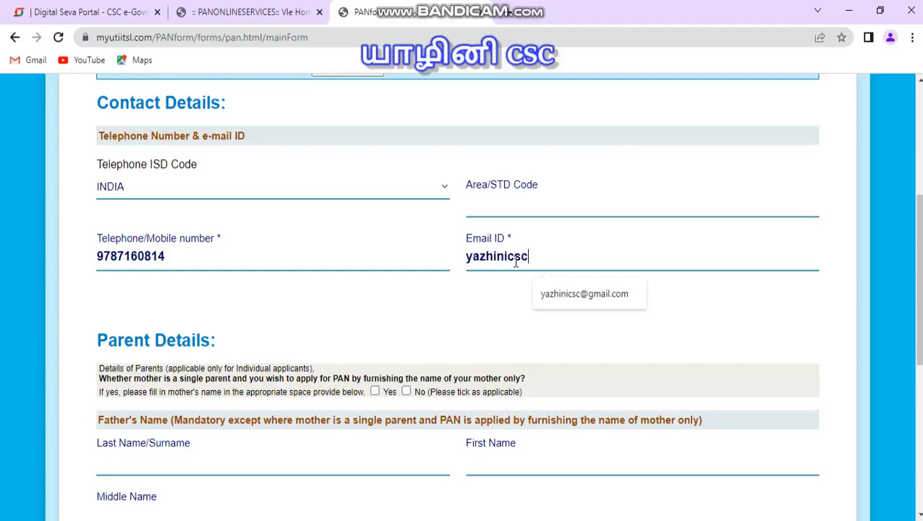
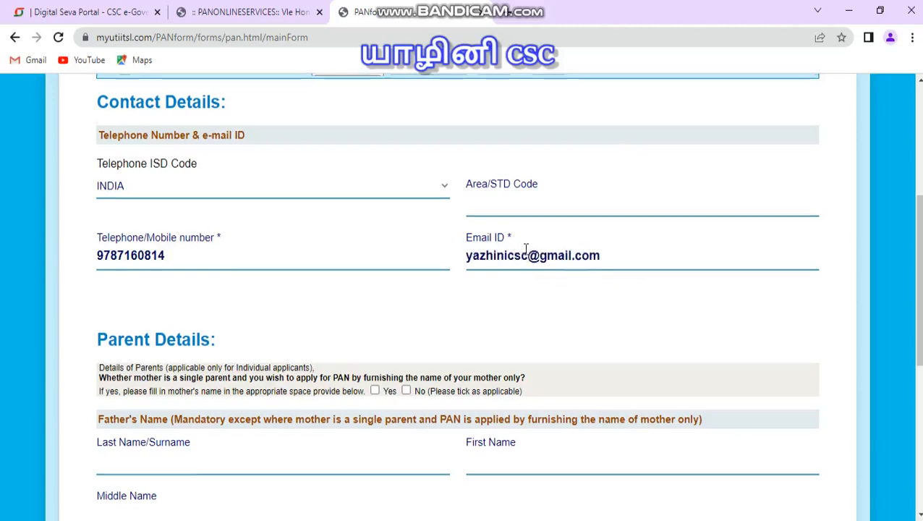
Step: Mark that the mother is not a single parent and enter the father's surname
scroll(469, 246, "down", 3)
left_click(406, 177)
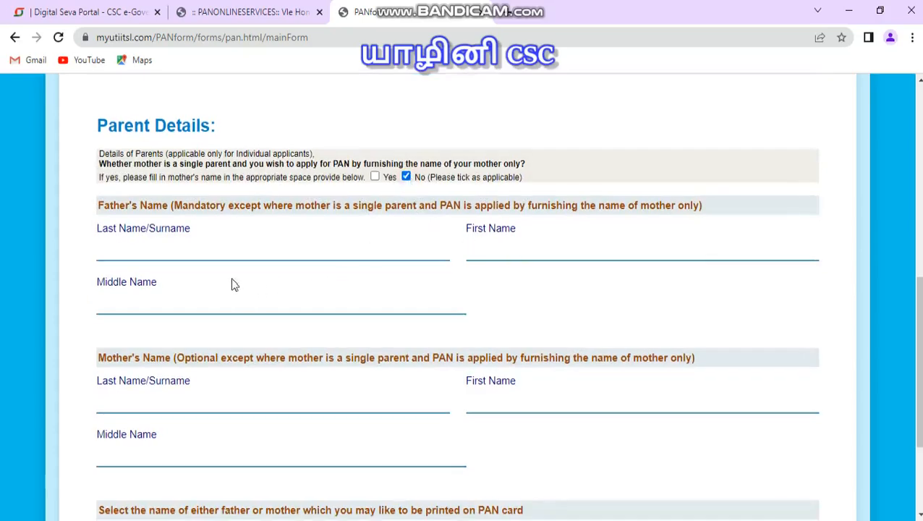
left_click(191, 250)
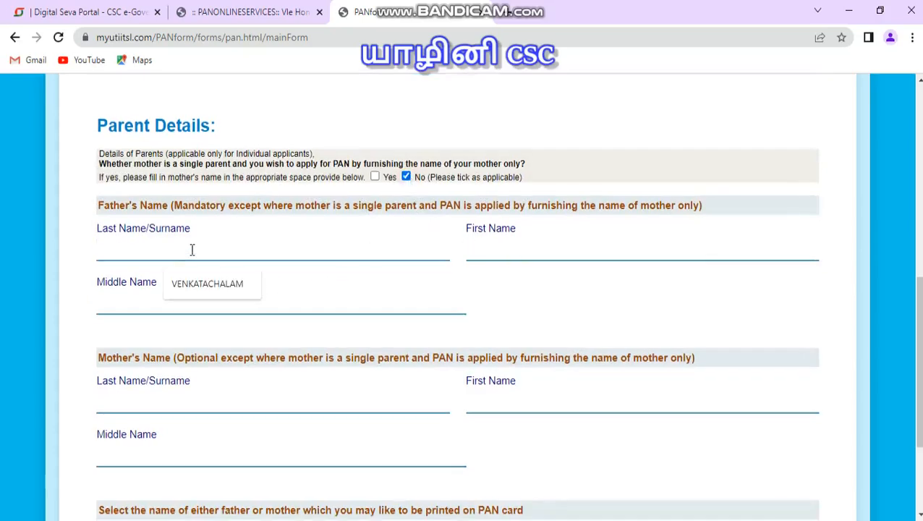
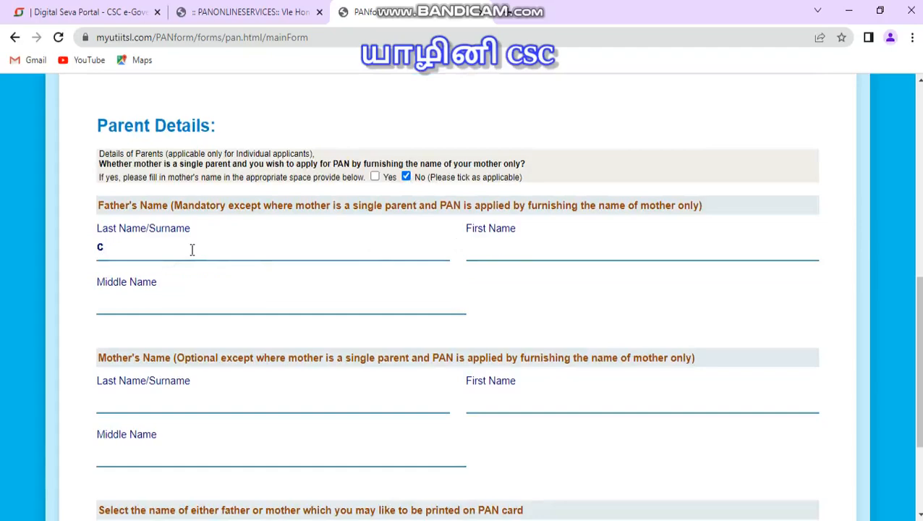
key("BackSpace")
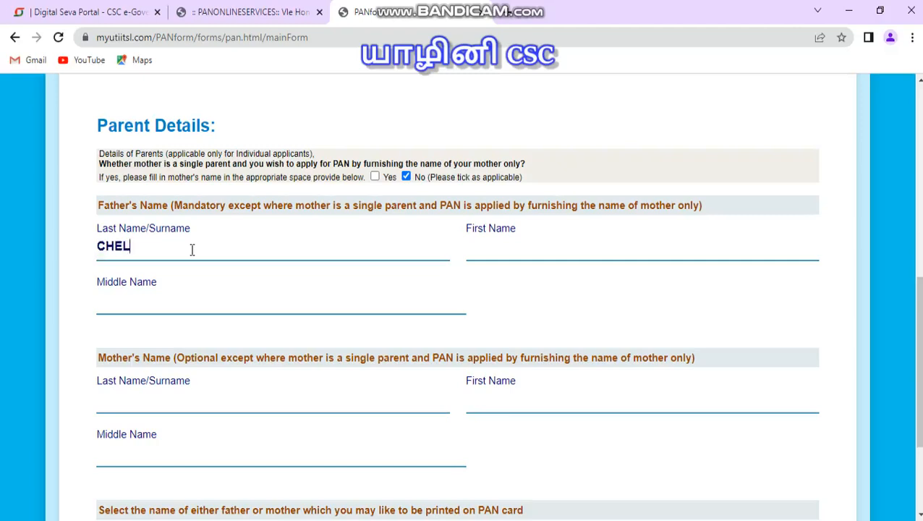
key("BackSpace")
key("BackSpace")
Step: Proceed to address details and fill in the applicant's residential address
scroll(209, 251, "down", 3)
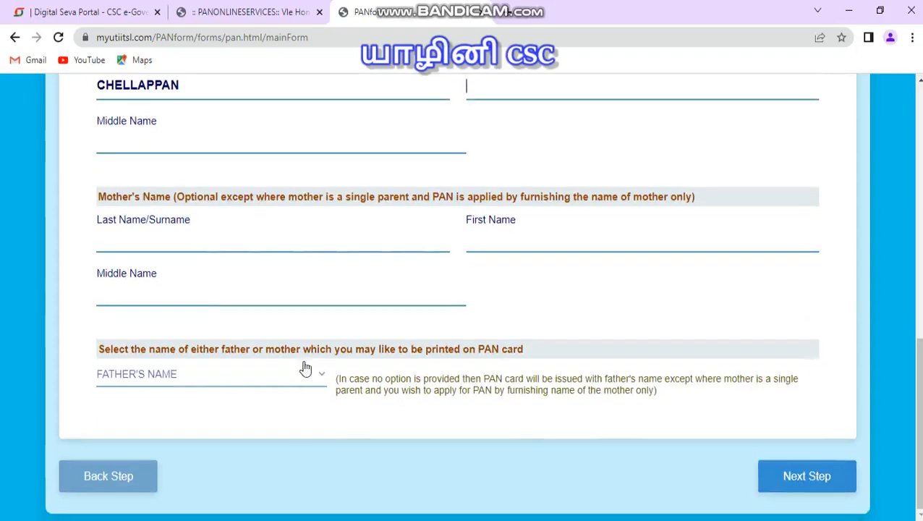
left_click(804, 476)
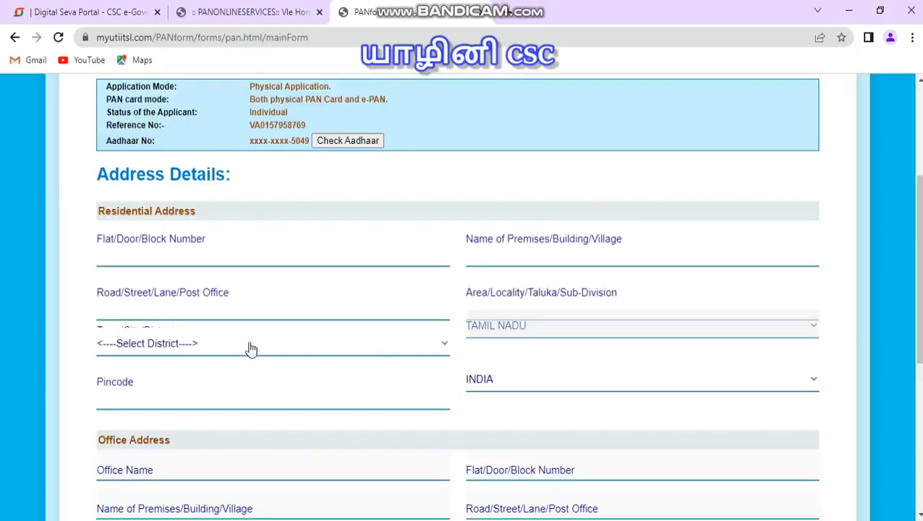
left_click(222, 256)
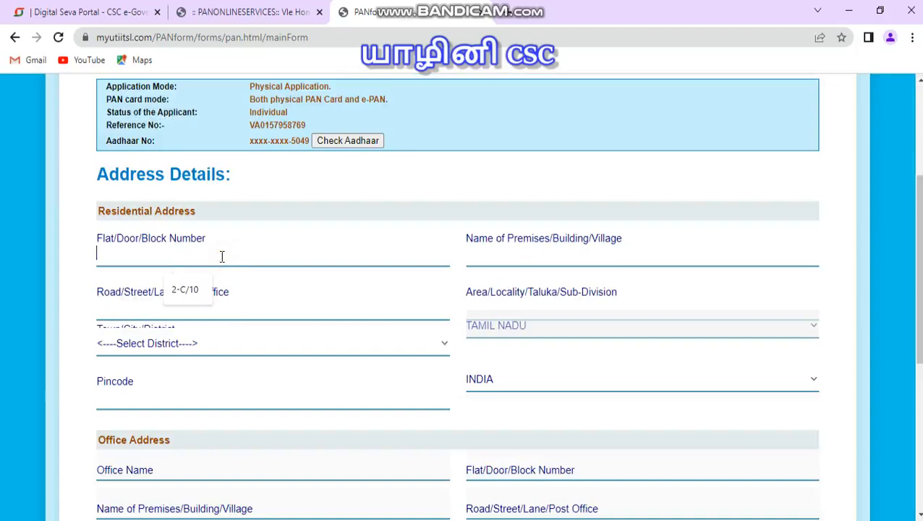
type("2-11")
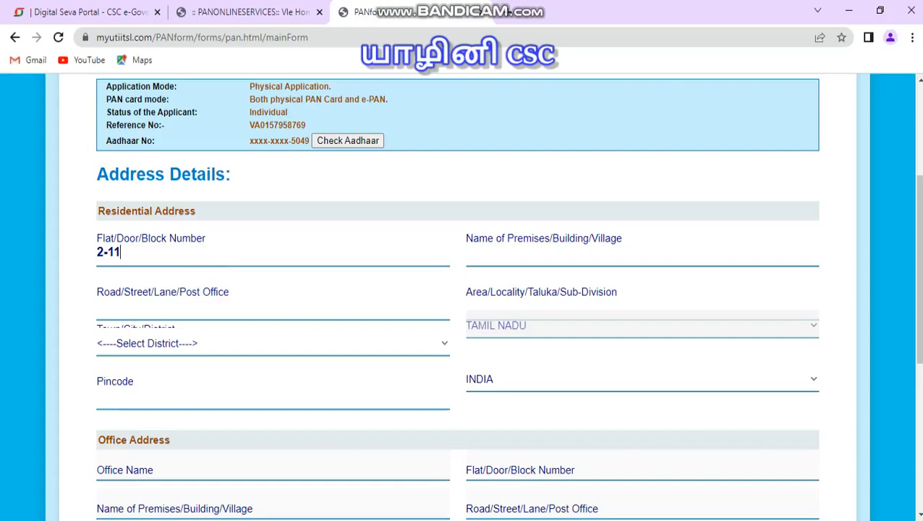
left_click(452, 520)
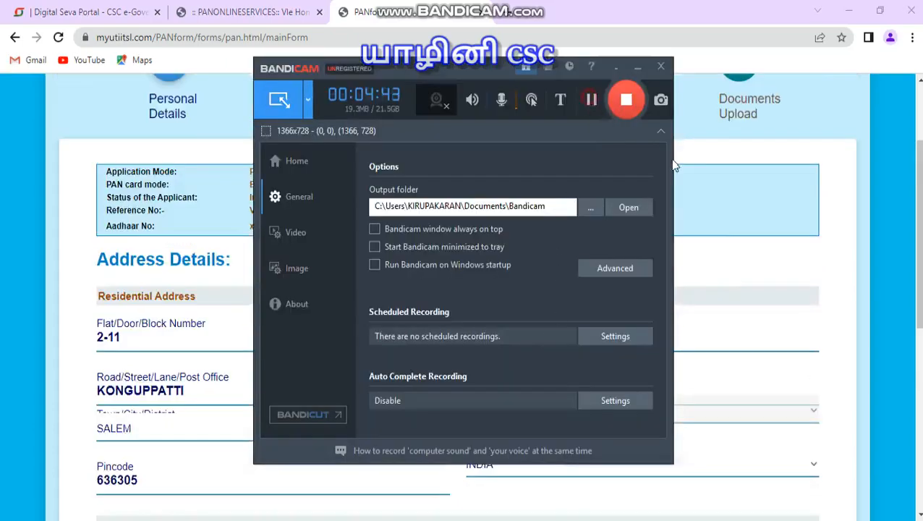
left_click(725, 290)
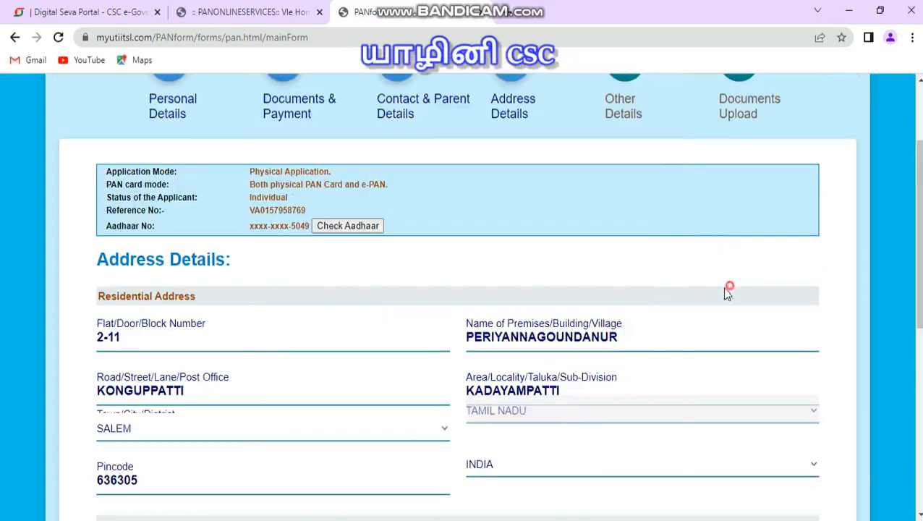
scroll(391, 301, "down", 2)
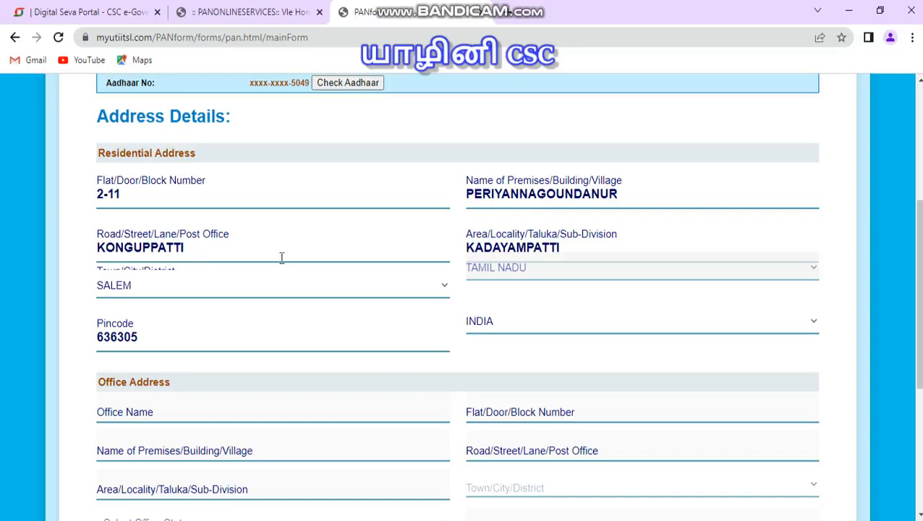
scroll(152, 297, "down", 1)
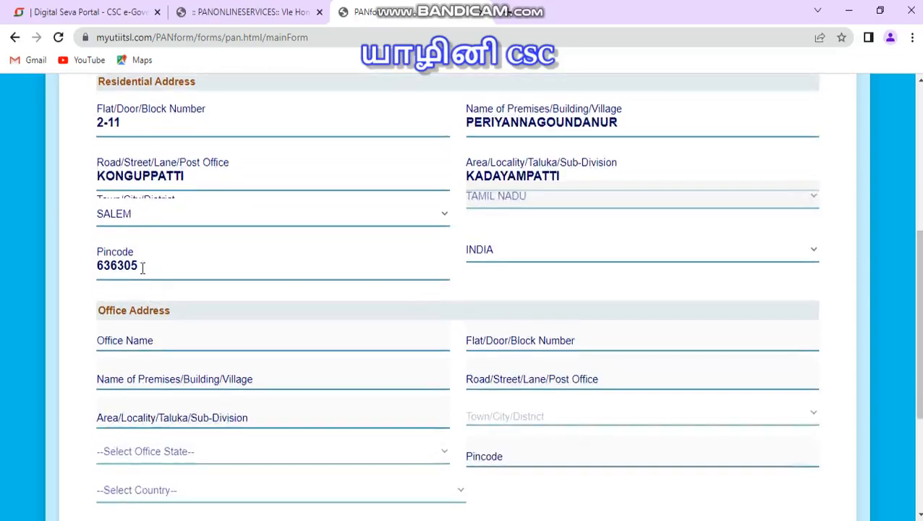
scroll(143, 268, "down", 3)
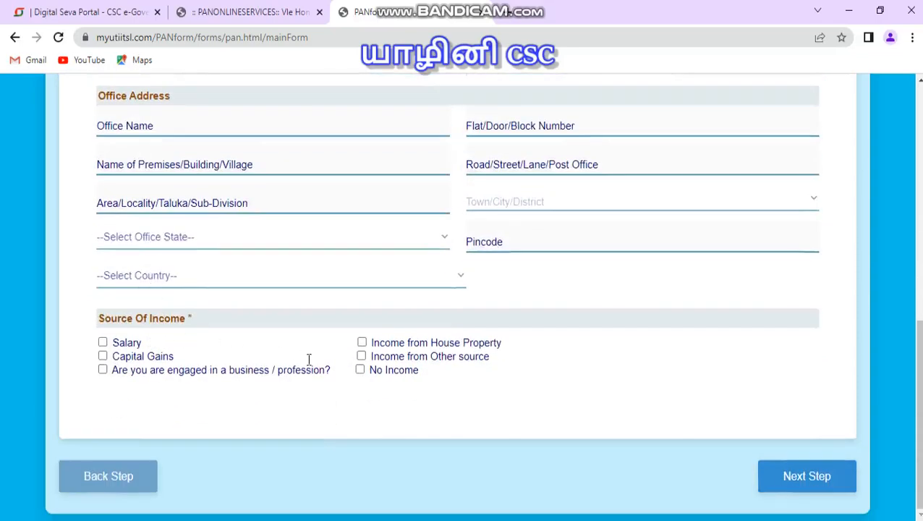
Step: Tick Income from Other source as the source of income, proceed to Other Details and dismiss the AO code message
left_click(361, 356)
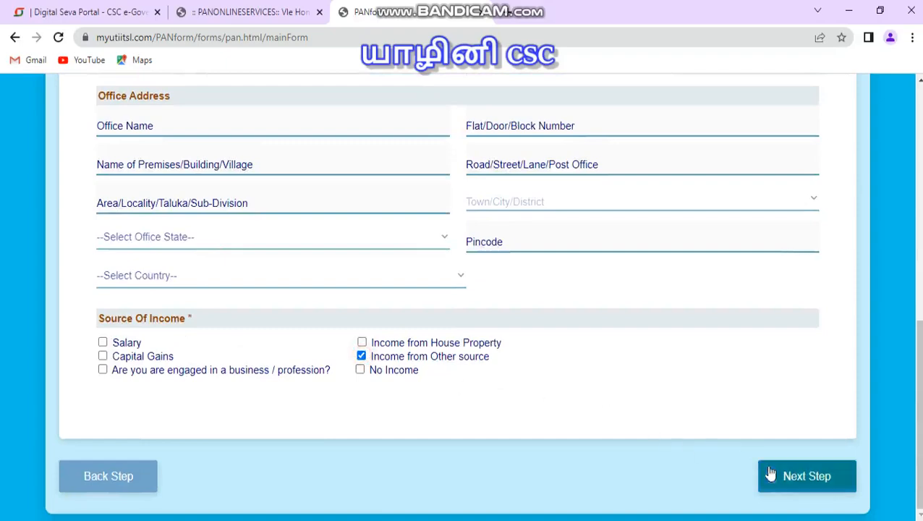
left_click(540, 398)
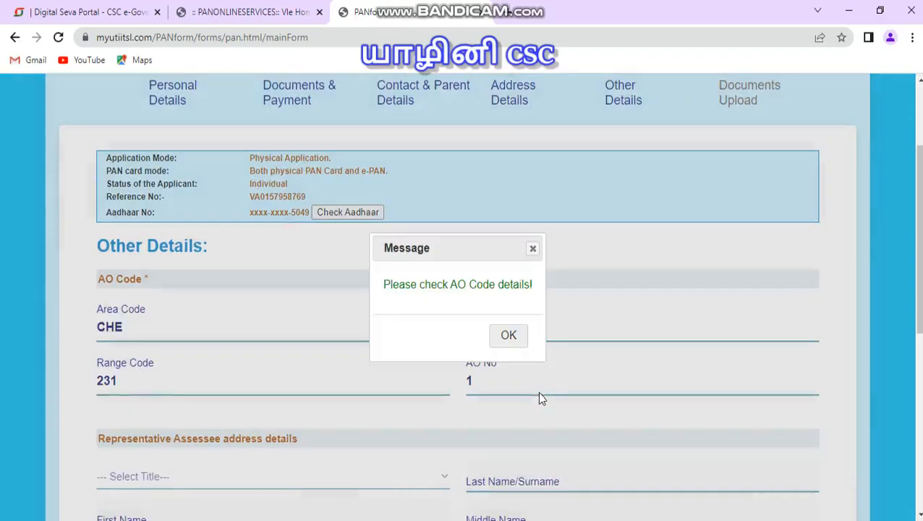
left_click(508, 336)
Step: Set the declaration capacity to HIMSELF/HERSELF
scroll(503, 338, "down", 2)
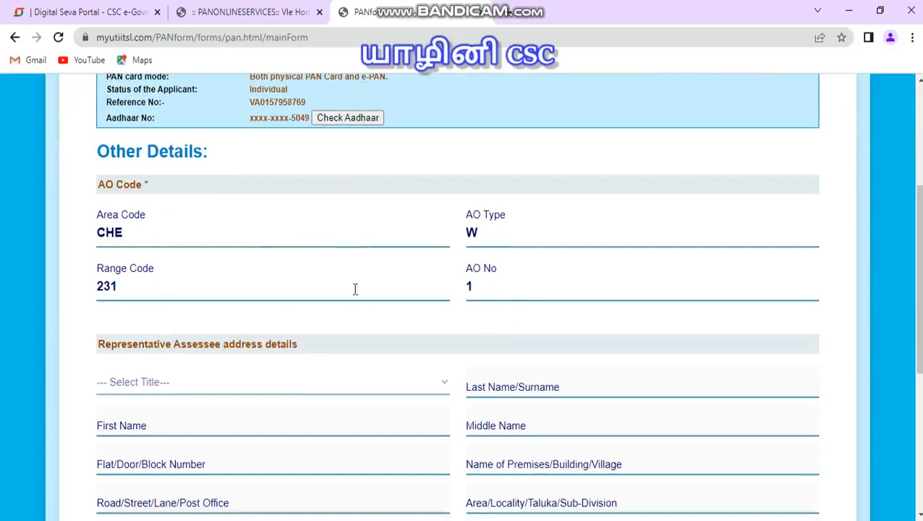
scroll(494, 293, "down", 1)
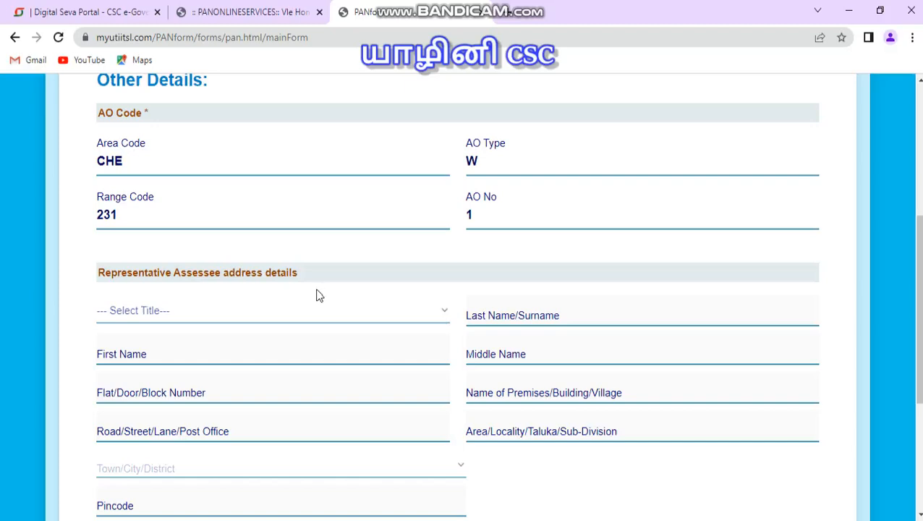
scroll(315, 295, "down", 1)
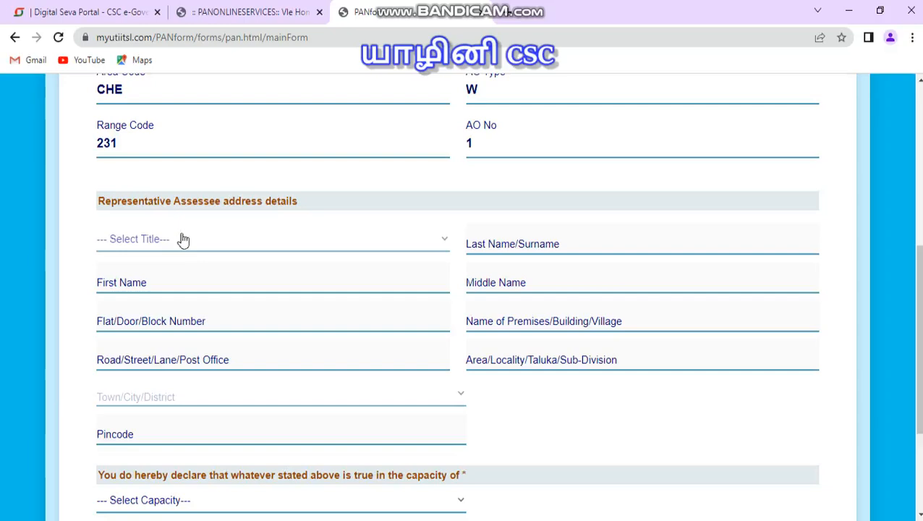
scroll(200, 239, "down", 2)
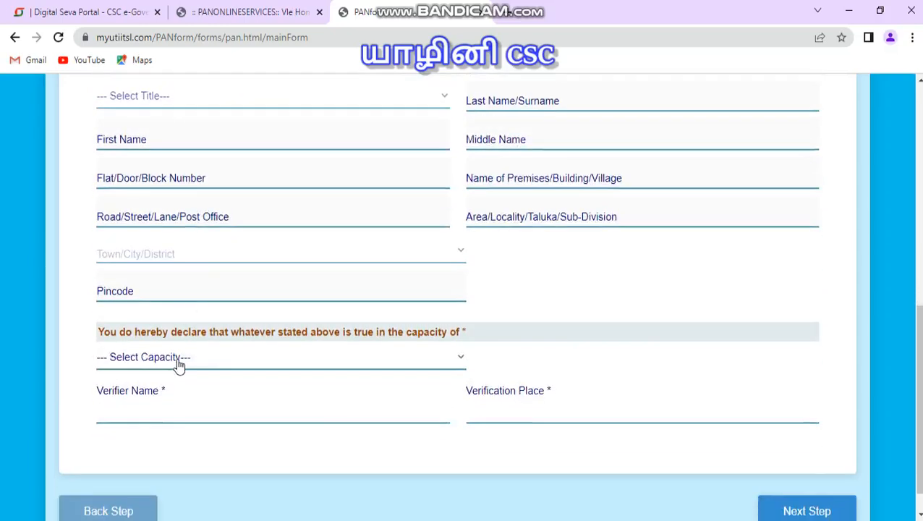
left_click(179, 362)
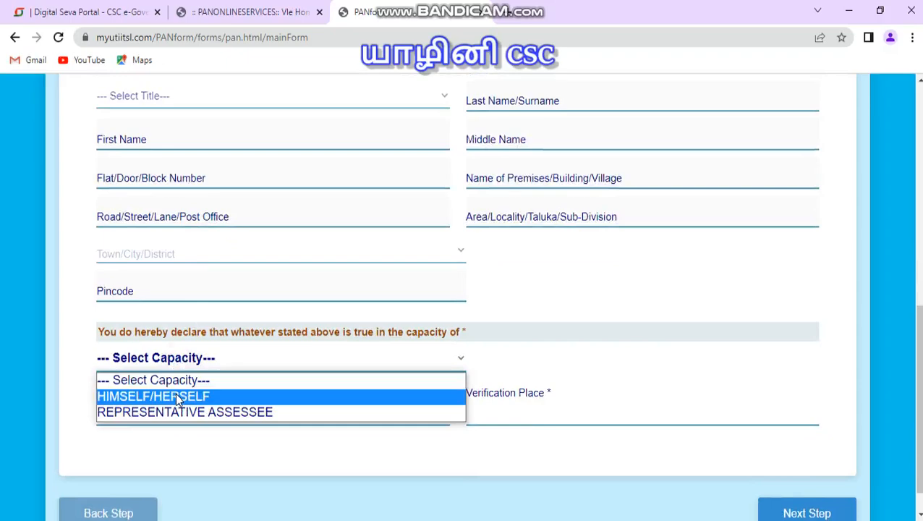
left_click(175, 395)
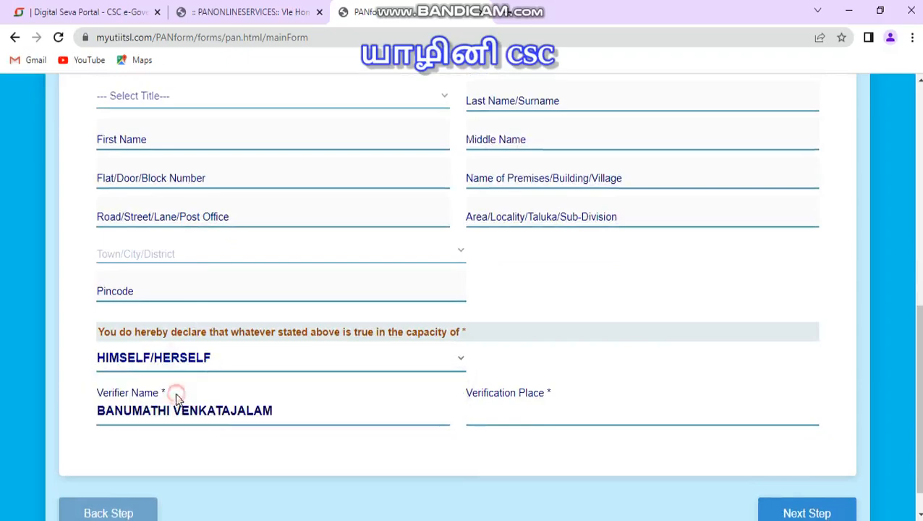
Step: Enter YAZHINI CSC as the verification place
left_click(505, 419)
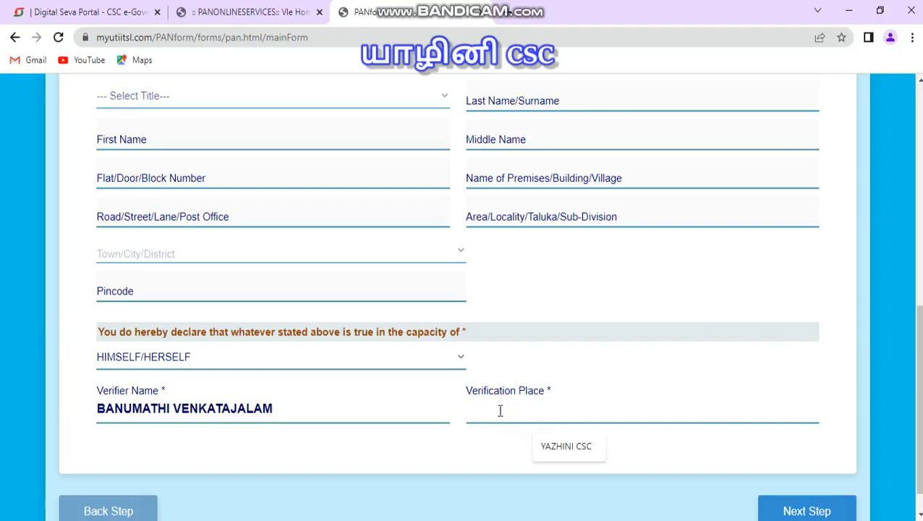
type("YAZHINI CSC")
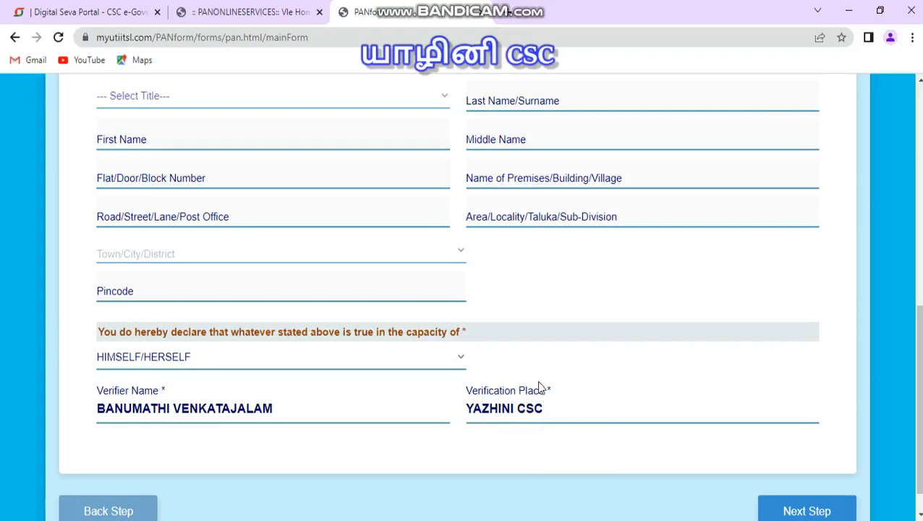
Step: Move on to the Documents Upload section and submit the application
scroll(651, 435, "down", 1)
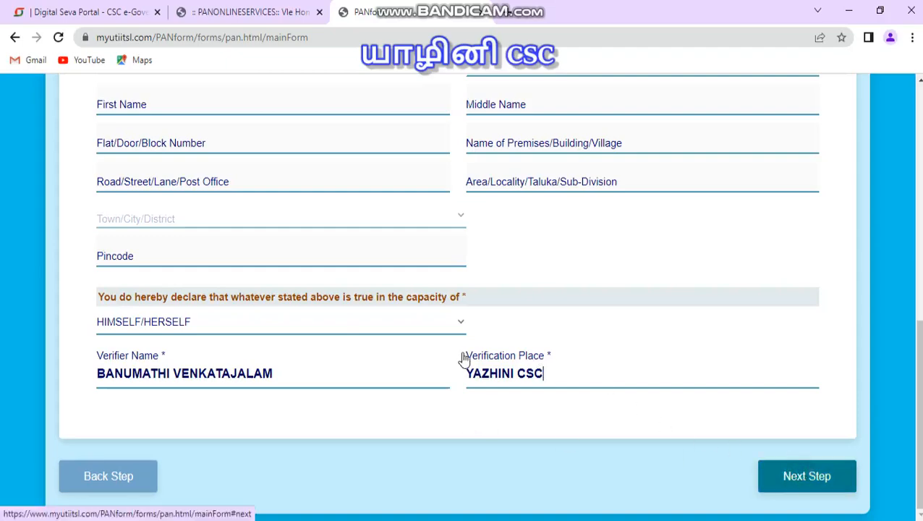
scroll(450, 356, "down", 2)
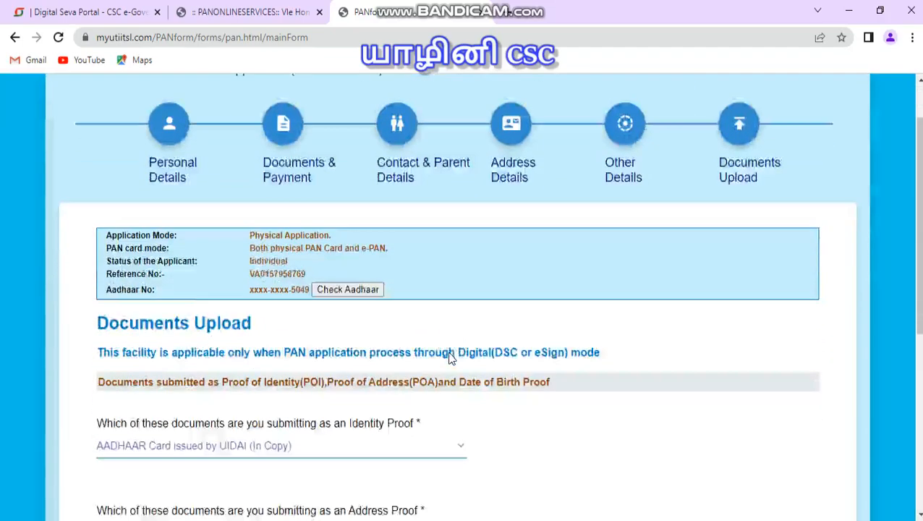
scroll(227, 304, "down", 3)
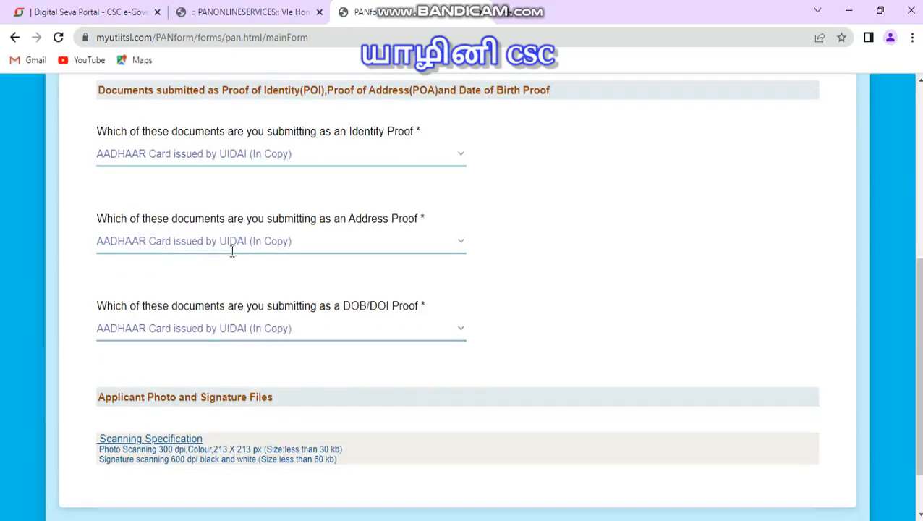
scroll(233, 243, "down", 1)
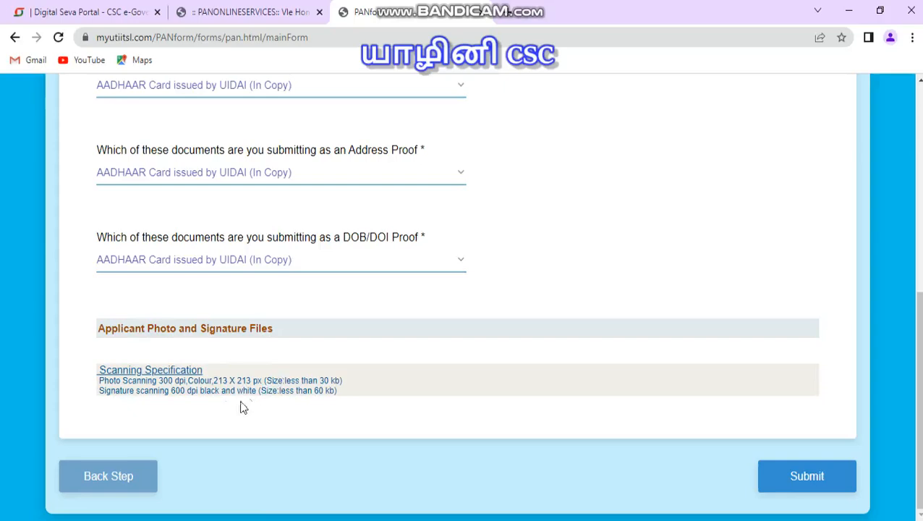
left_click(800, 479)
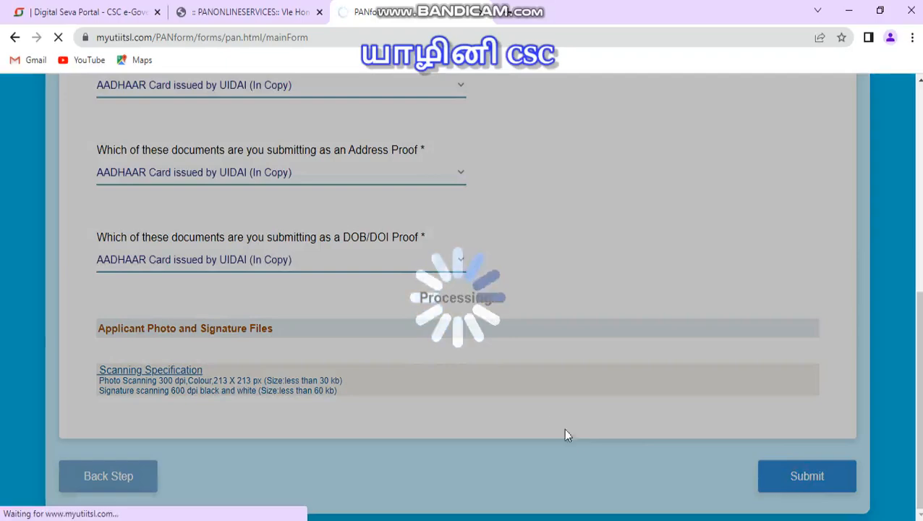
left_click(532, 520)
left_click(592, 99)
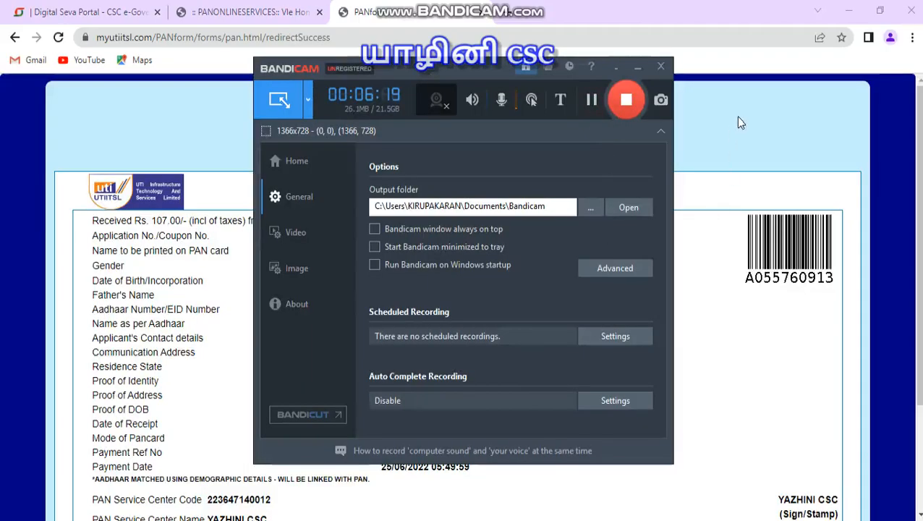
left_click(638, 71)
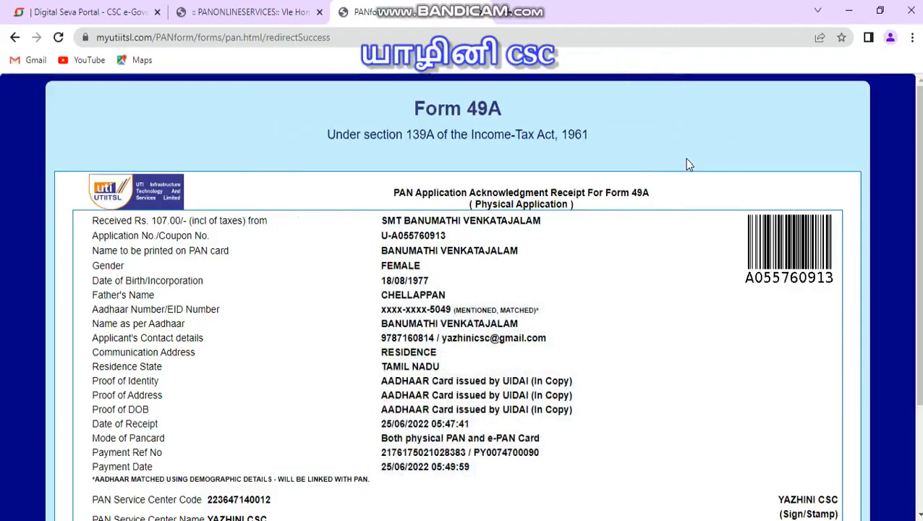
Step: Review the PAN application acknowledgement receipt details
scroll(689, 165, "down", 1)
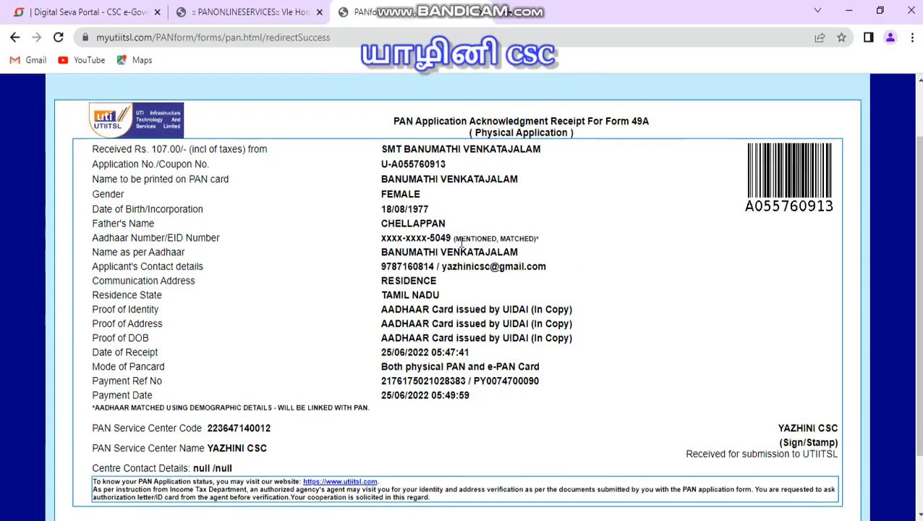
left_click_drag(457, 242, 540, 251)
left_click(571, 233)
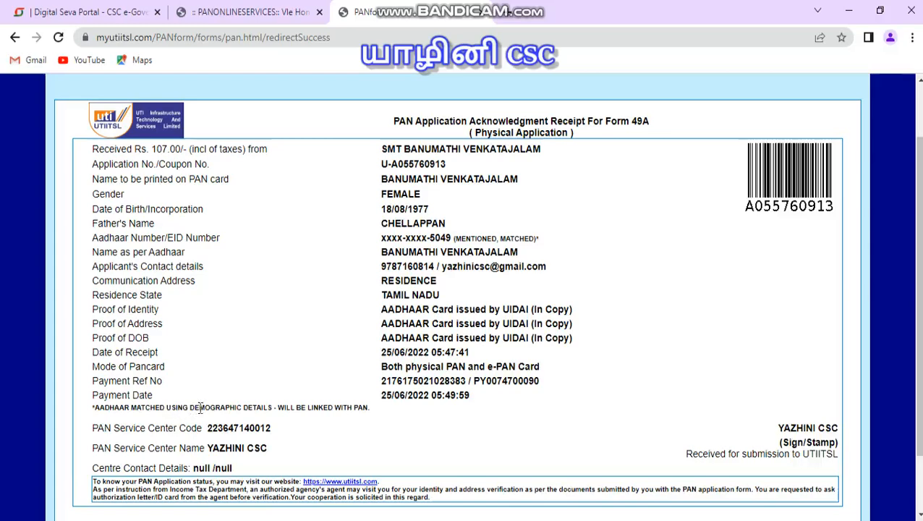
scroll(434, 409, "down", 1)
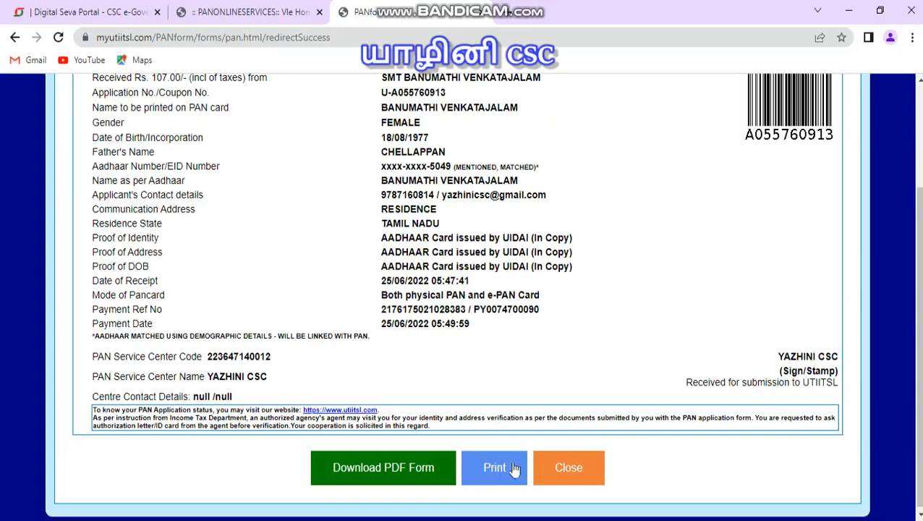
Step: Download the acknowledgement as a PDF and save it in the applicant's folder on the Desktop
mouse_move(517, 520)
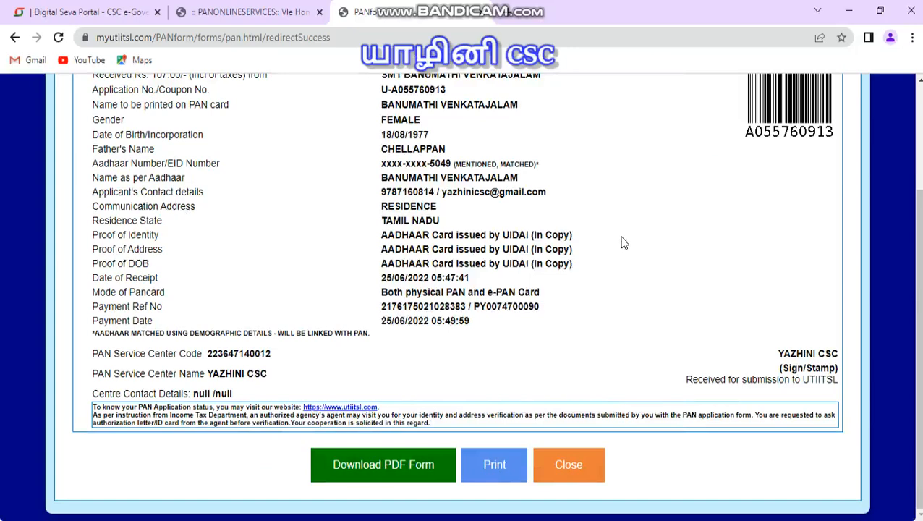
left_click(378, 466)
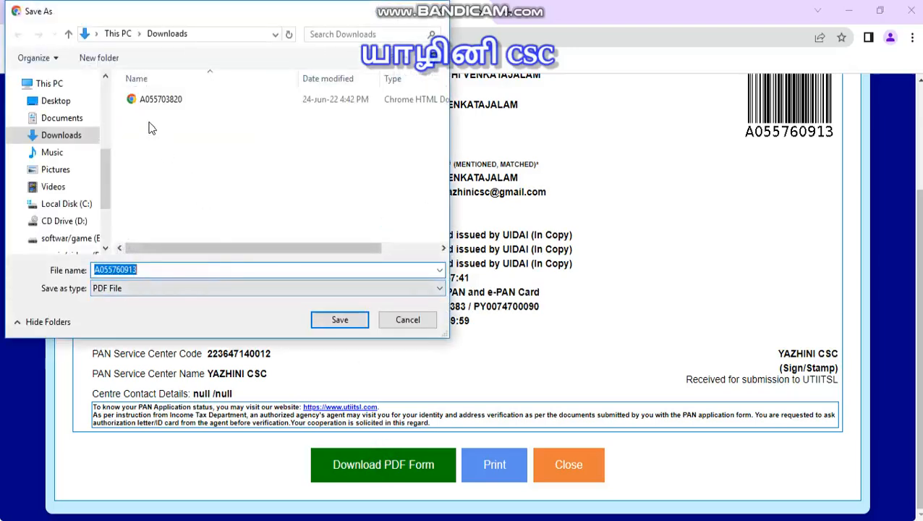
left_click(62, 101)
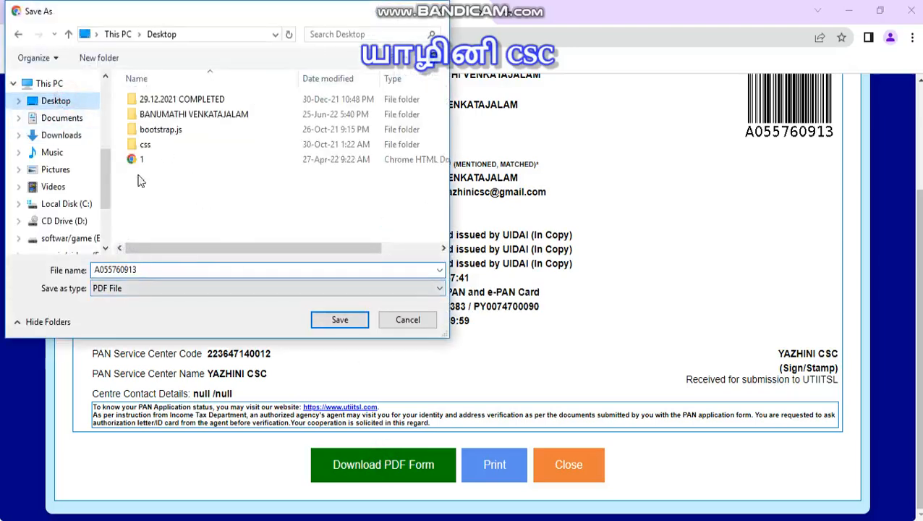
left_click(192, 116)
double_click(192, 115)
left_click(334, 320)
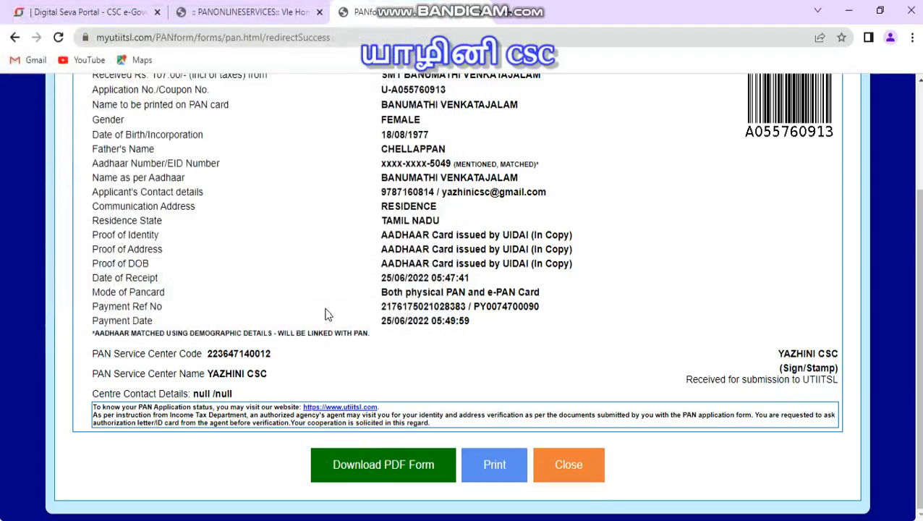
Step: Open the downloaded PDF and review the filled Form 49A
left_click(144, 500)
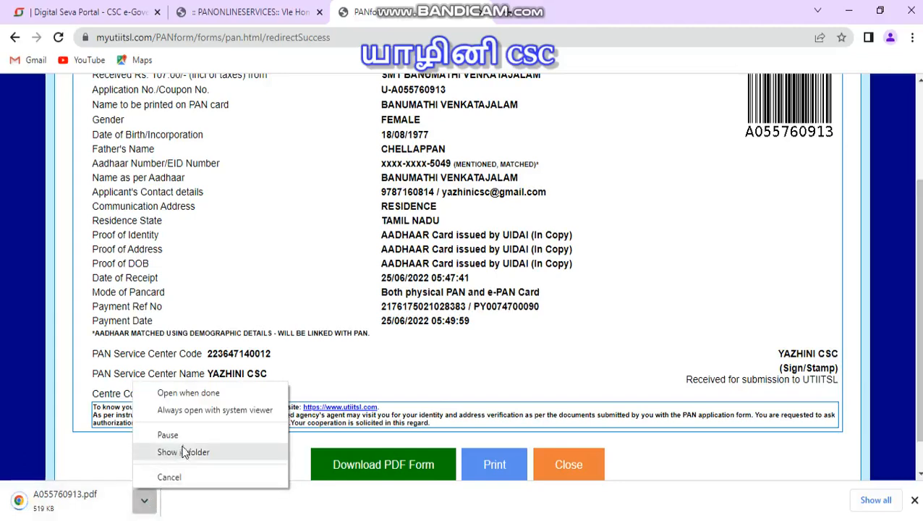
left_click(207, 391)
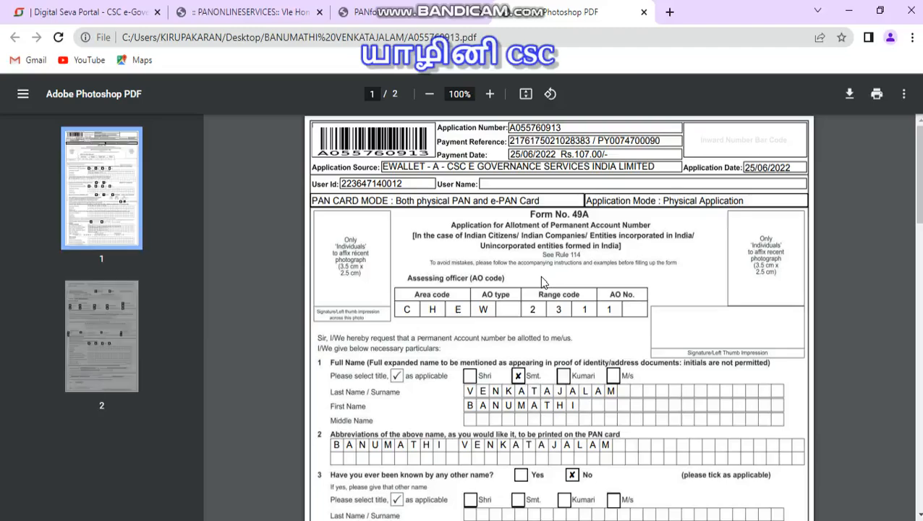
scroll(484, 359, "down", 3)
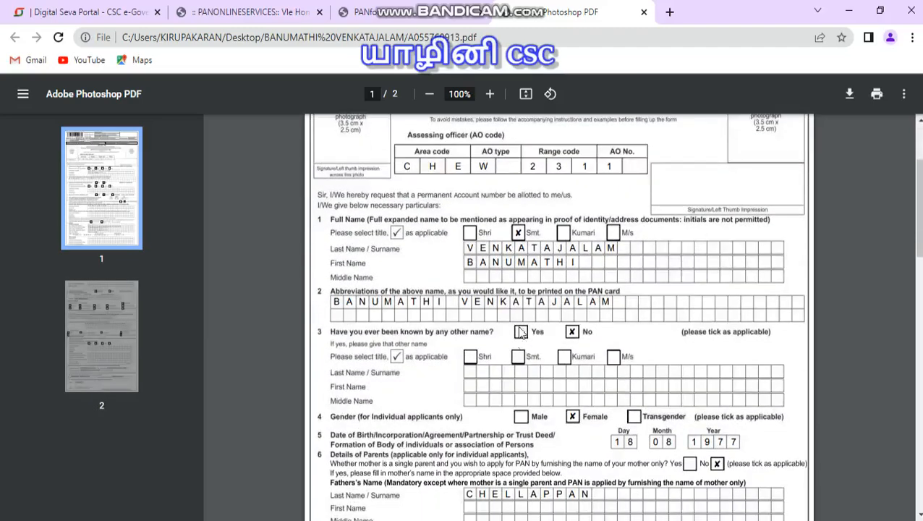
scroll(520, 330, "up", 3)
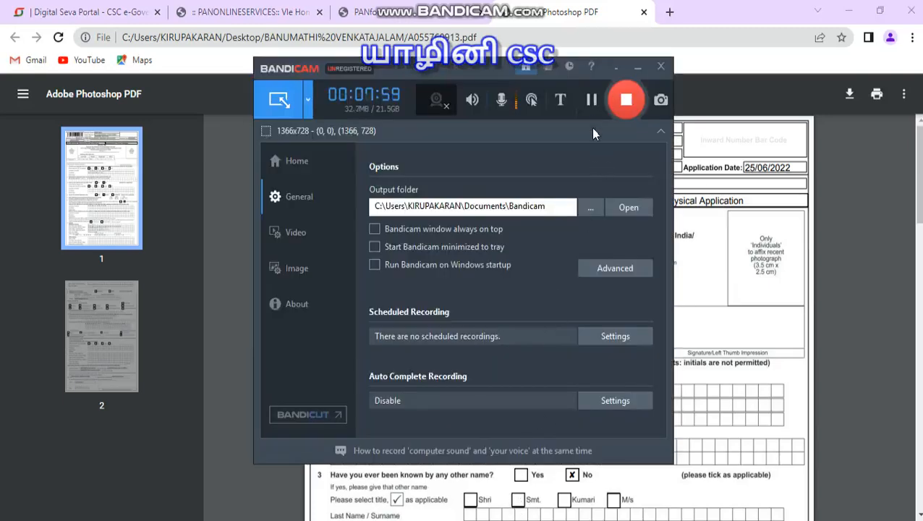
Step: Return to the PAN Online Services tab and open the document upload dialog for the new application
left_click(592, 100)
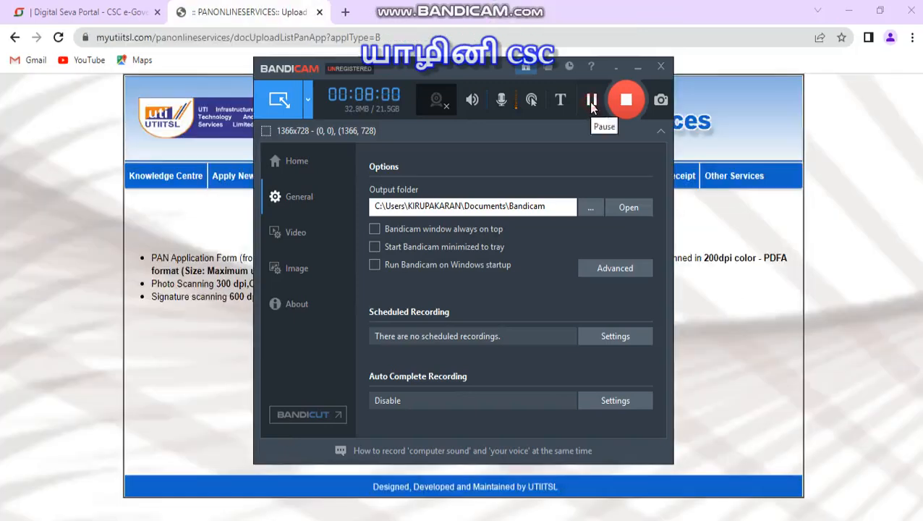
left_click(242, 10)
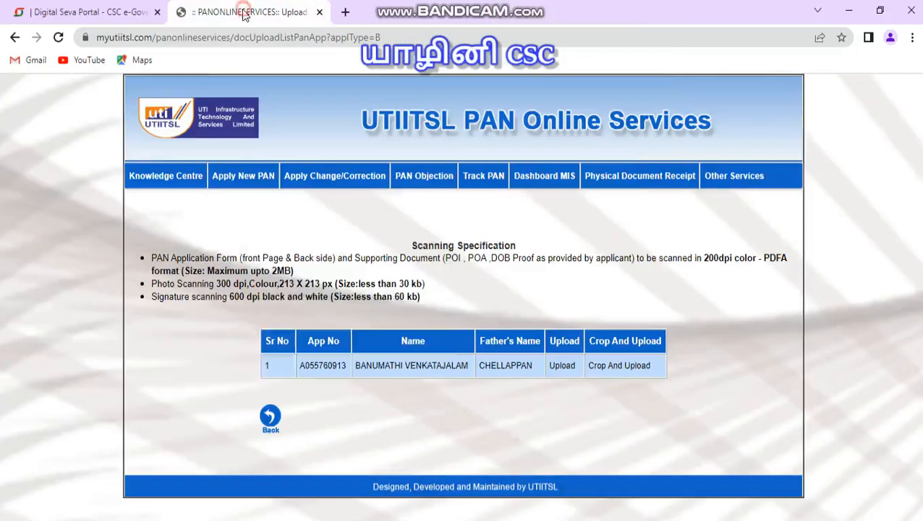
mouse_move(247, 191)
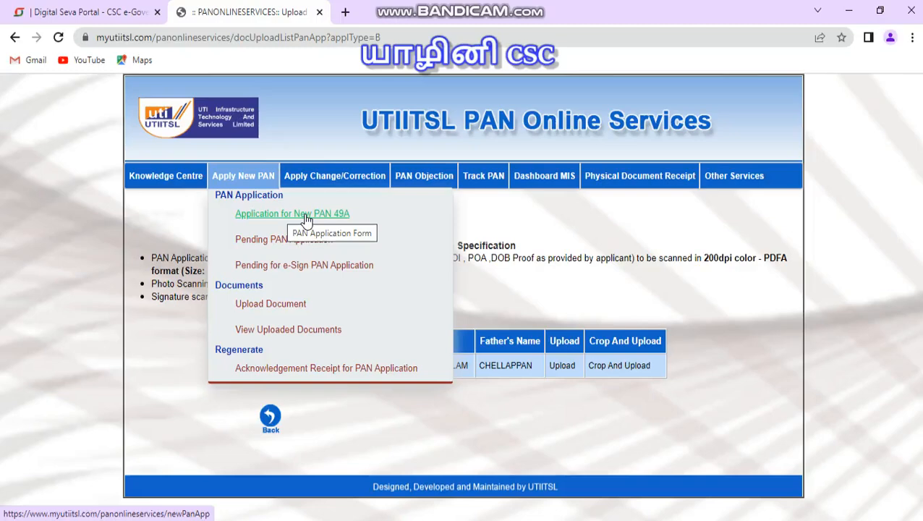
left_click(278, 309)
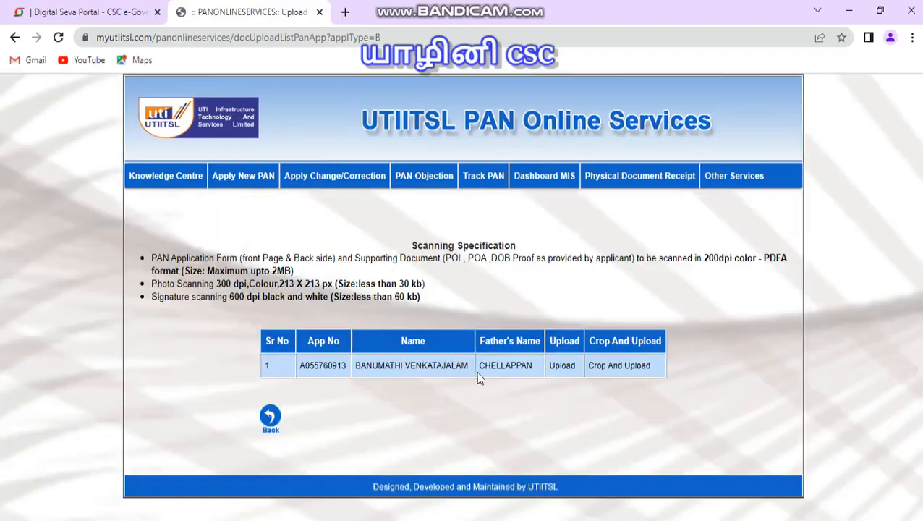
left_click(563, 366)
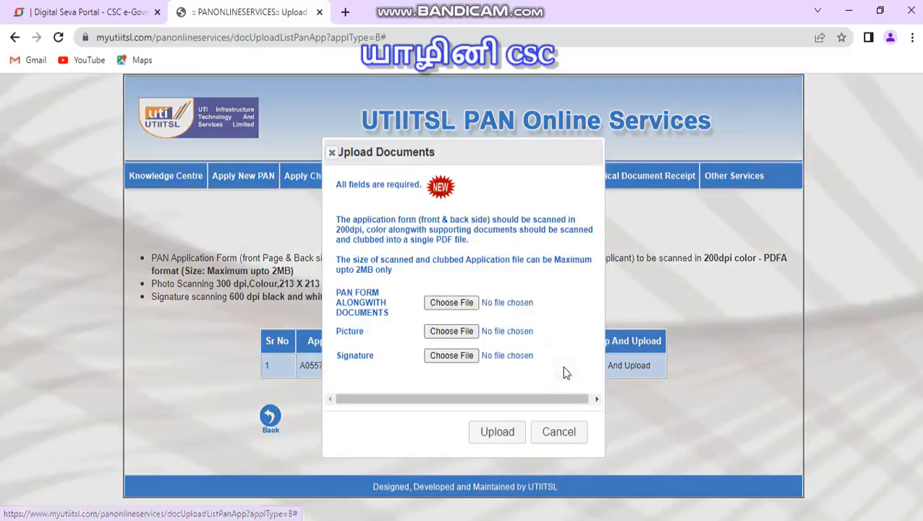
Step: Attach MAIN FILE from the applicant's Desktop folder as the PAN form along with documents
left_click(447, 304)
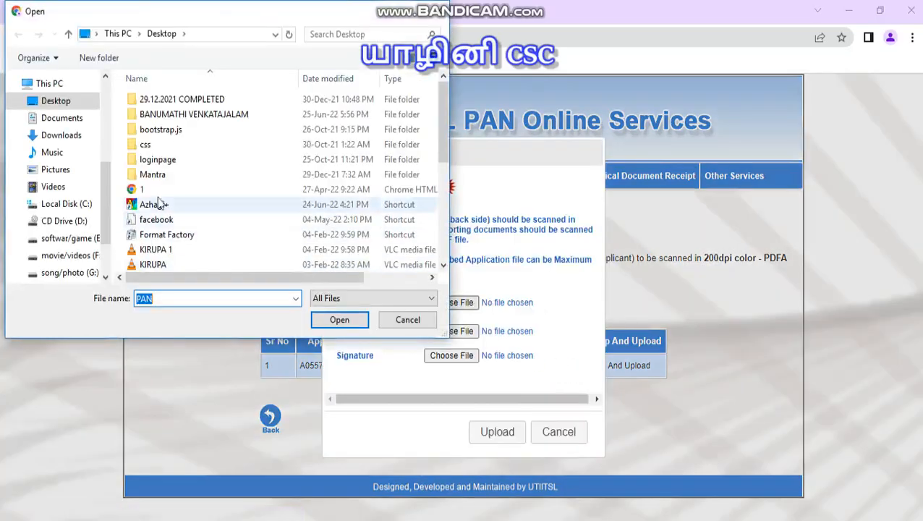
double_click(191, 114)
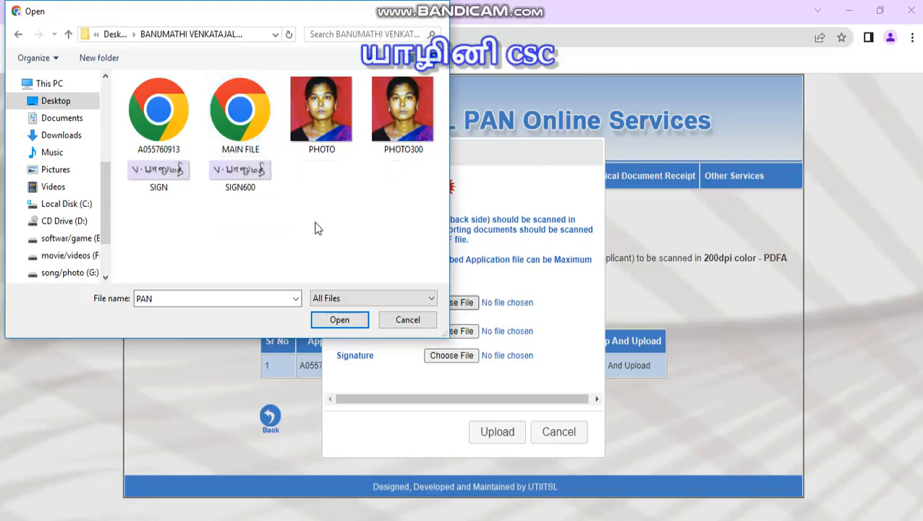
left_click(230, 115)
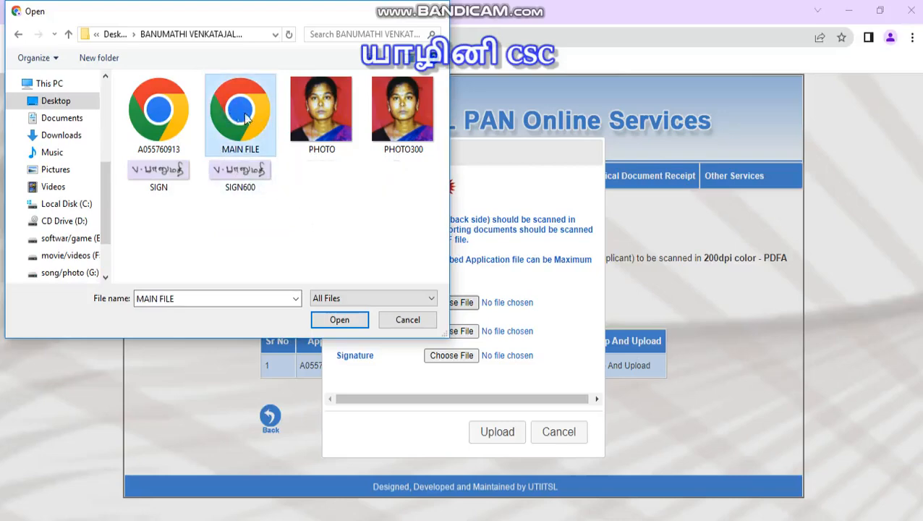
right_click(244, 117)
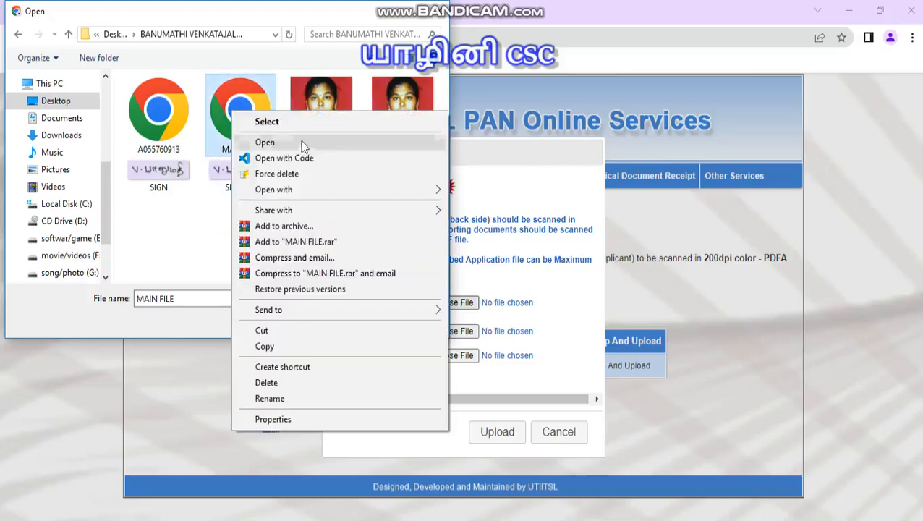
left_click(192, 330)
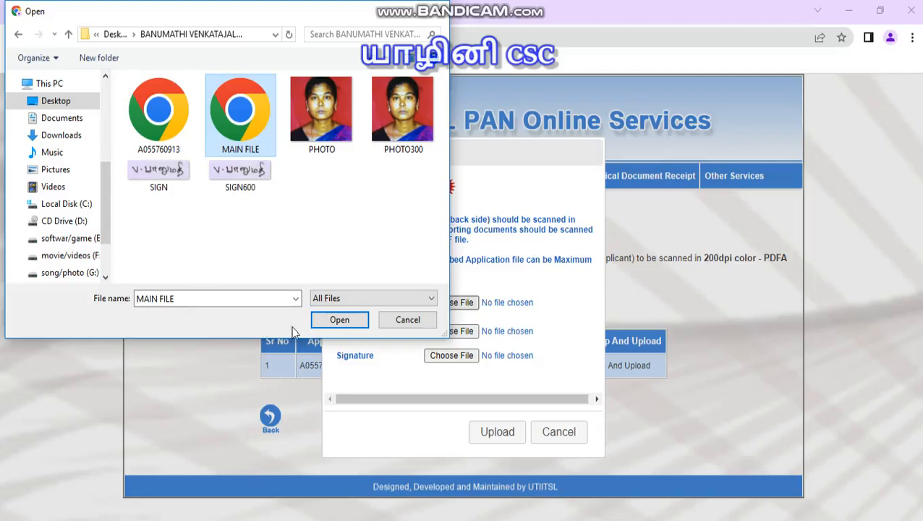
left_click(174, 121)
left_click(235, 123)
left_click(340, 321)
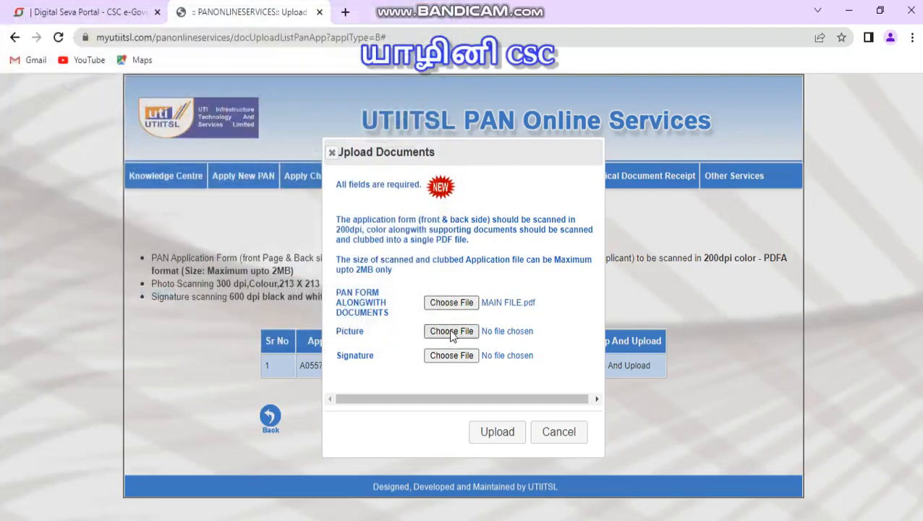
Step: Attach PHOTO300 as the picture and SIGN600 as the signature from the same folder
left_click(451, 333)
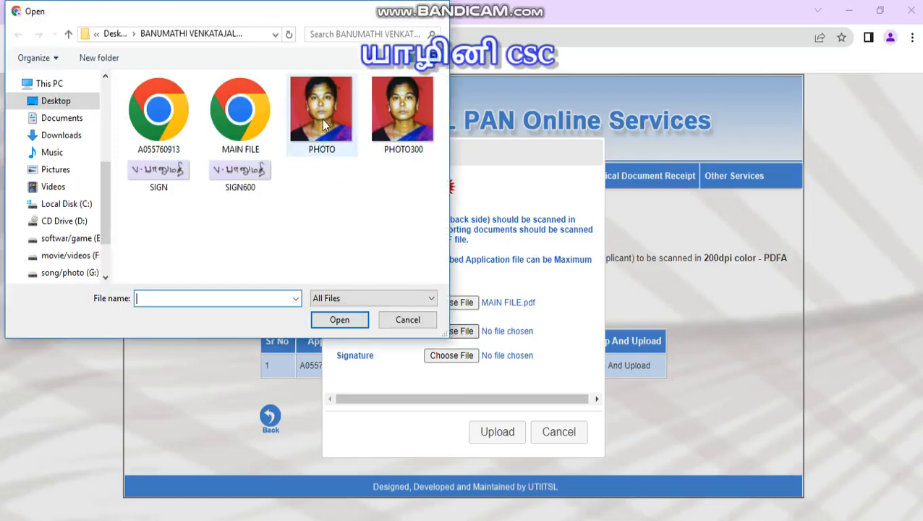
left_click(406, 116)
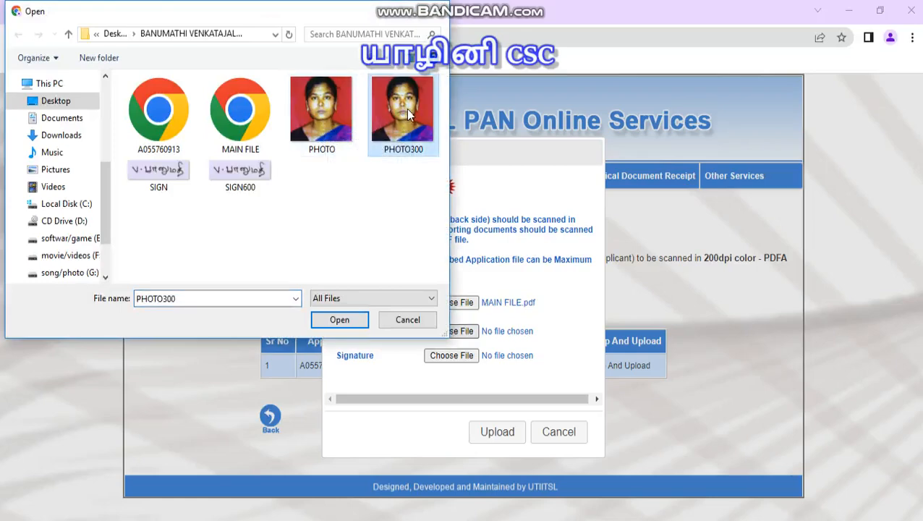
left_click(342, 319)
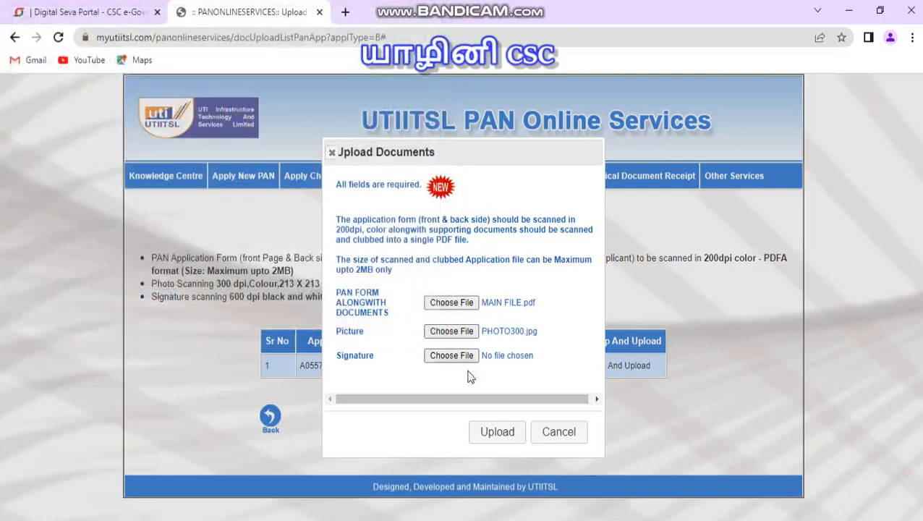
left_click(443, 355)
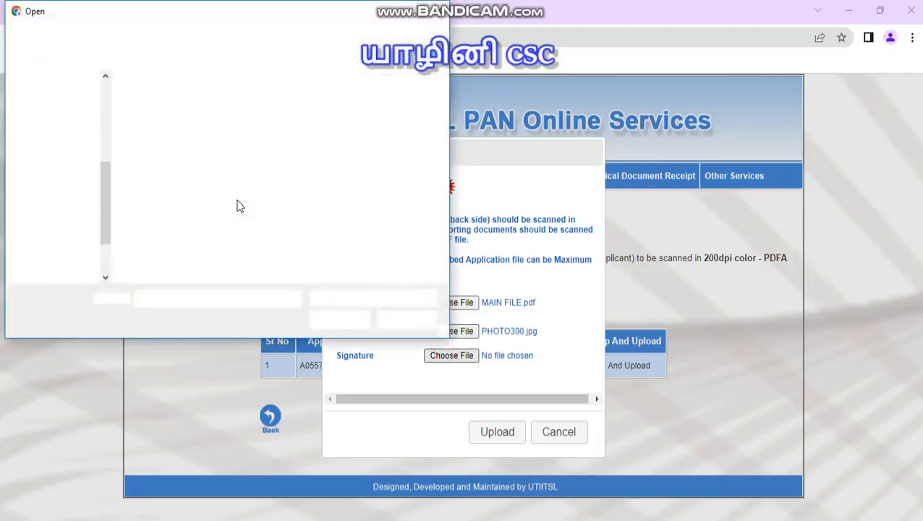
left_click(241, 173)
left_click(340, 322)
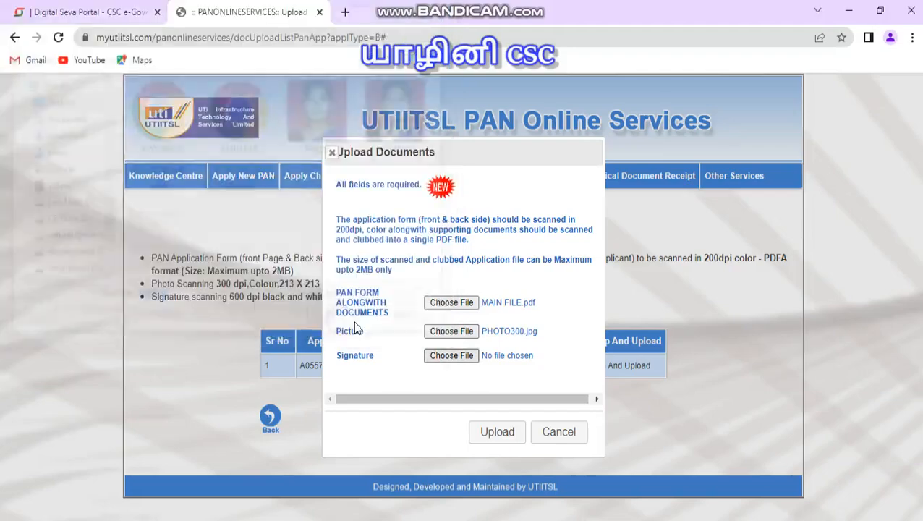
Step: Upload the attached documents and dismiss the information message
left_click(498, 433)
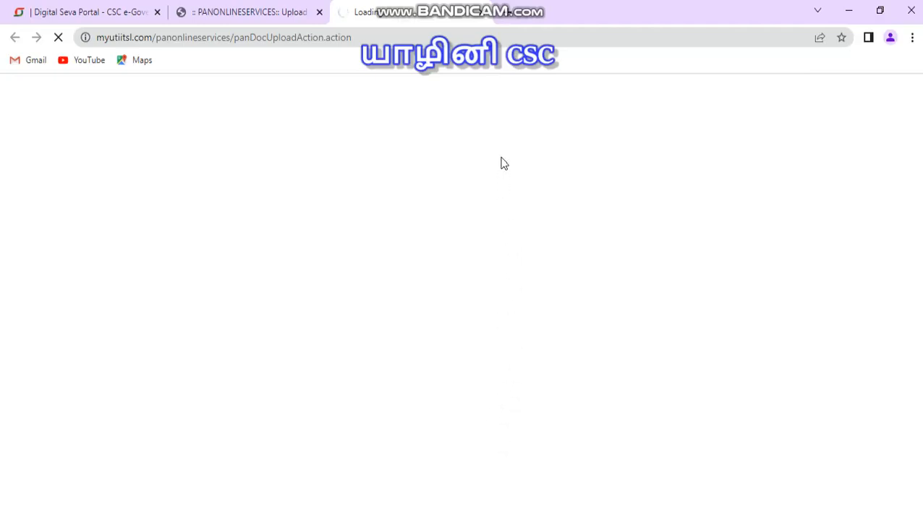
key("alt+Tab")
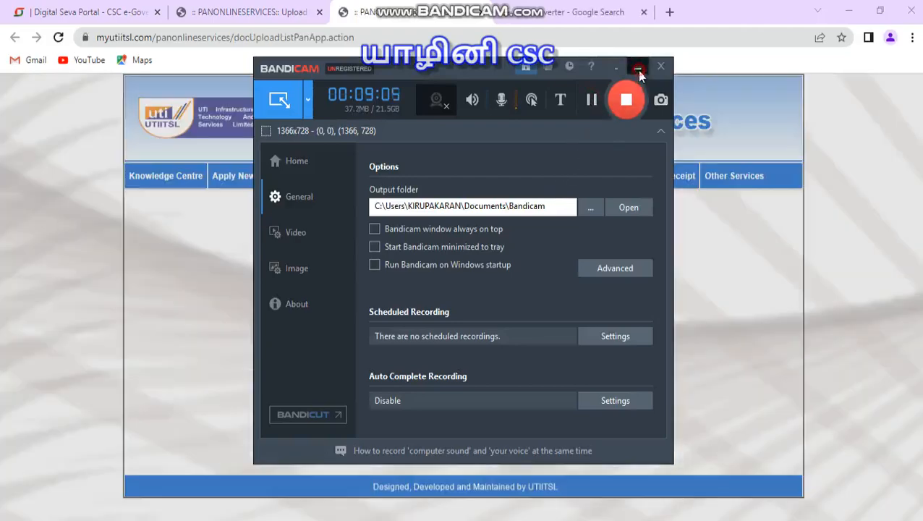
left_click(638, 67)
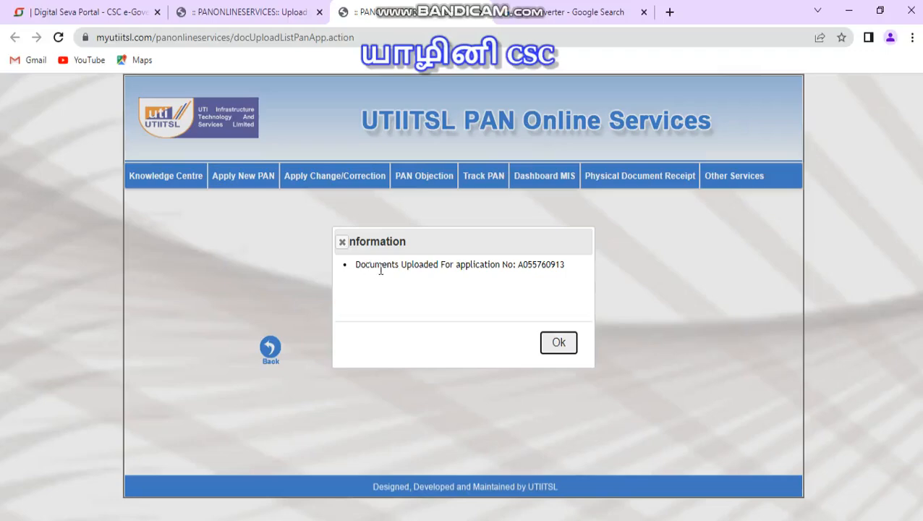
left_click(560, 344)
Step: Open the Upload Document page to check for applications still pending document upload
mouse_move(244, 181)
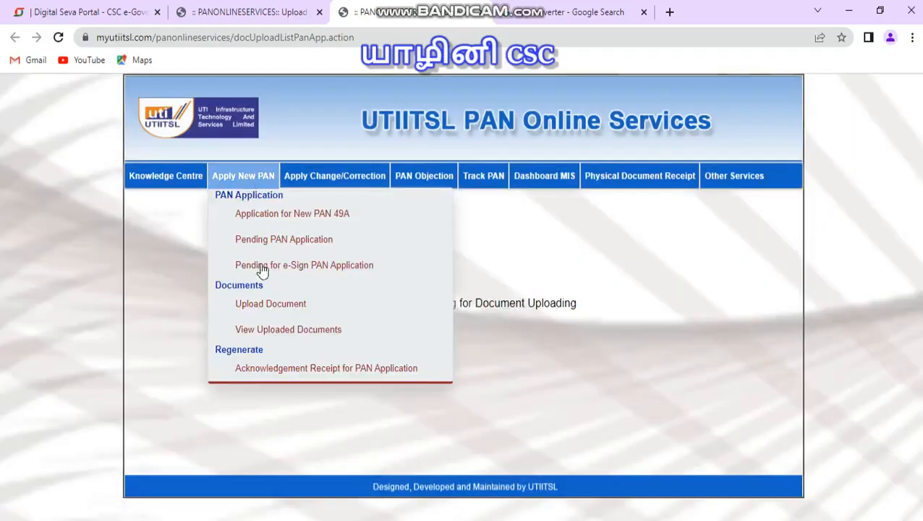
left_click(270, 307)
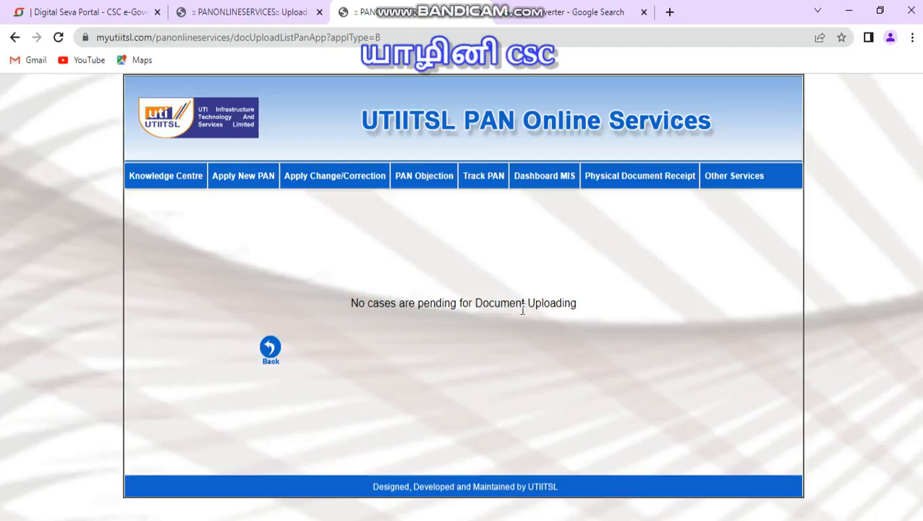
Step: Switch to the dpi converter search results and open the Convert Town image DPI tool
left_click(568, 13)
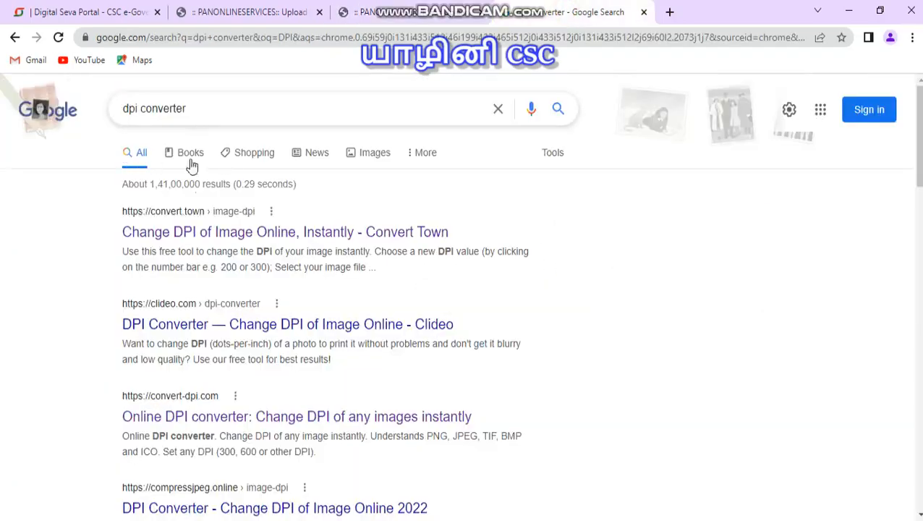
left_click(202, 229)
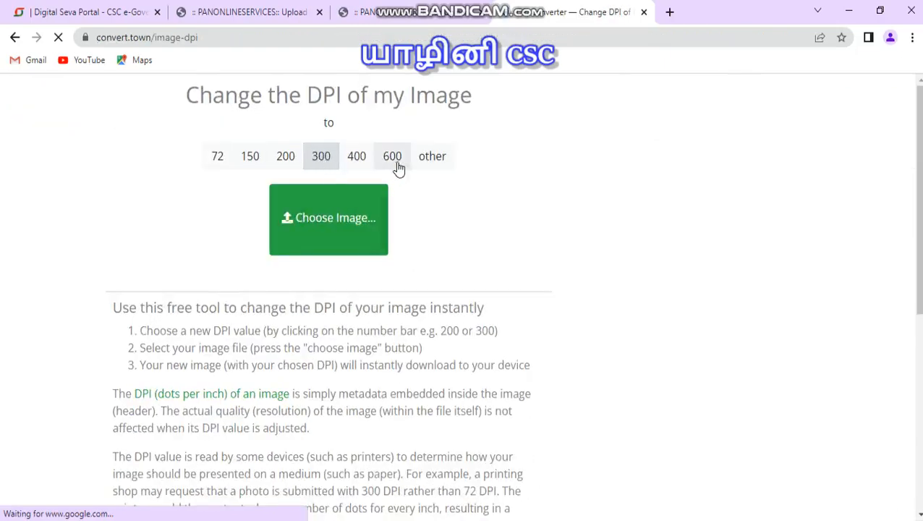
key("alt+Tab")
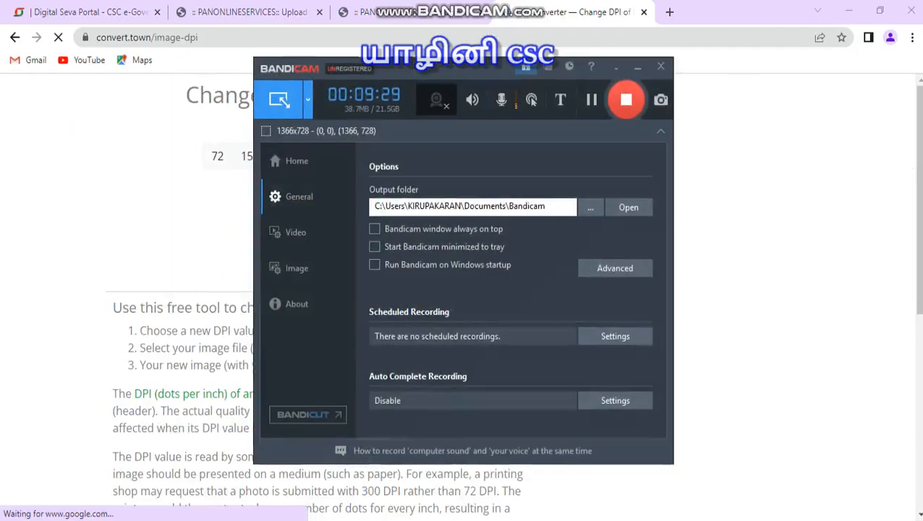